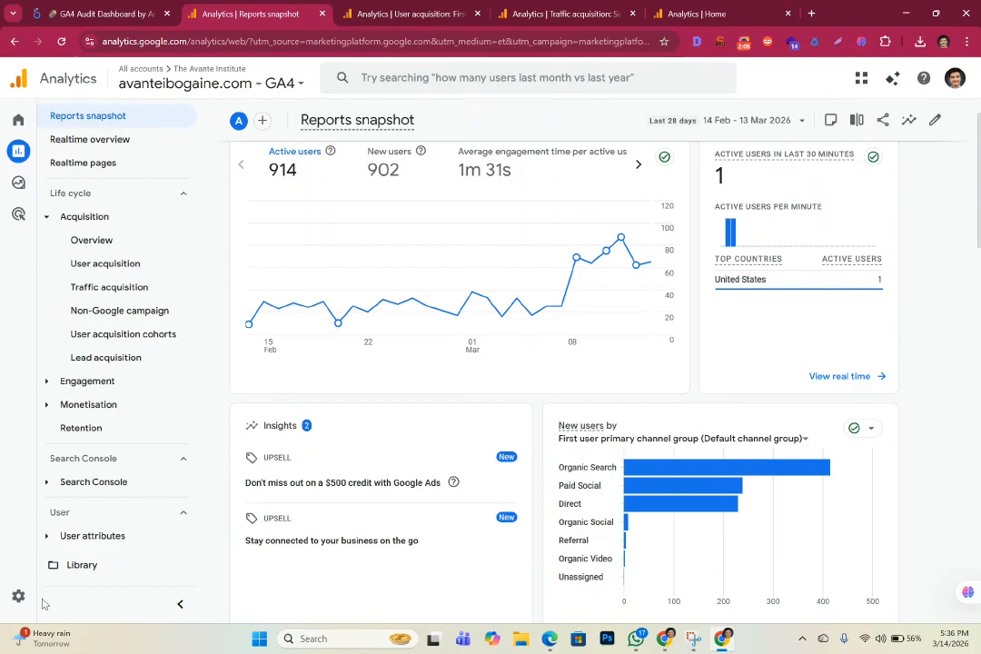
Examine the channel breakdown tables in the user acquisition and traffic acquisition reports.
{"action": "left_click", "coordinate": [381, 14]}
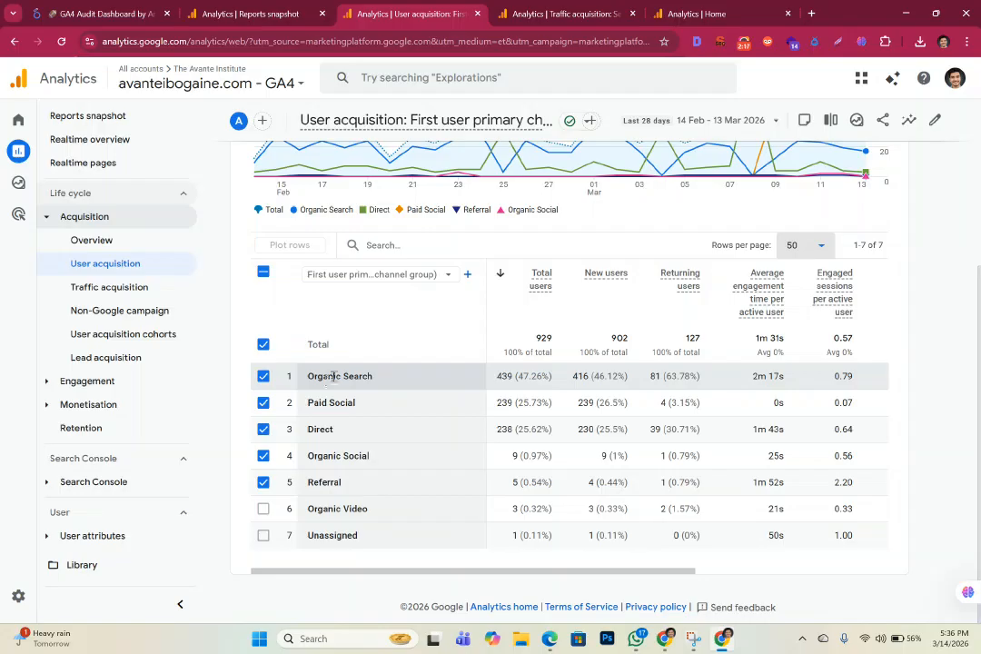
{"action": "left_click", "coordinate": [572, 14]}
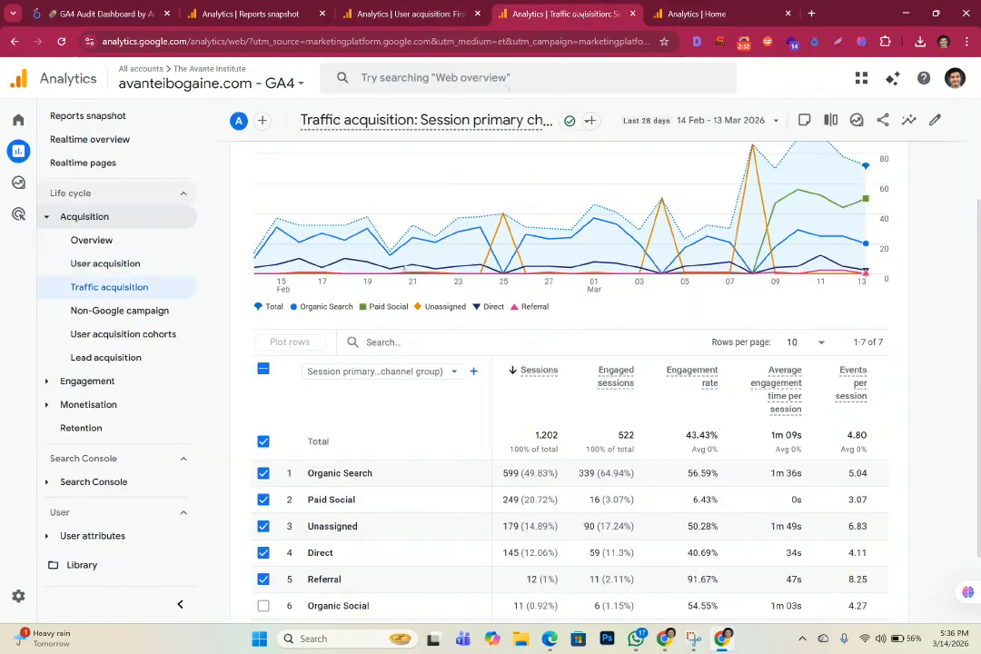
{"action": "mouse_move", "coordinate": [414, 245]}
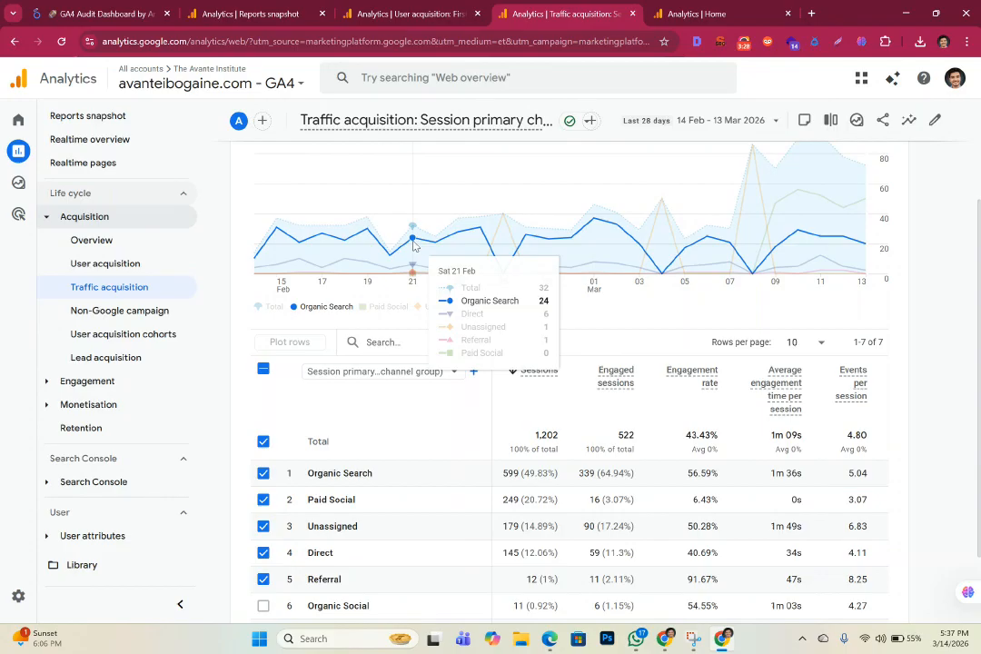
{"action": "scroll", "coordinate": [413, 244], "scroll_direction": "down", "scroll_amount": 2}
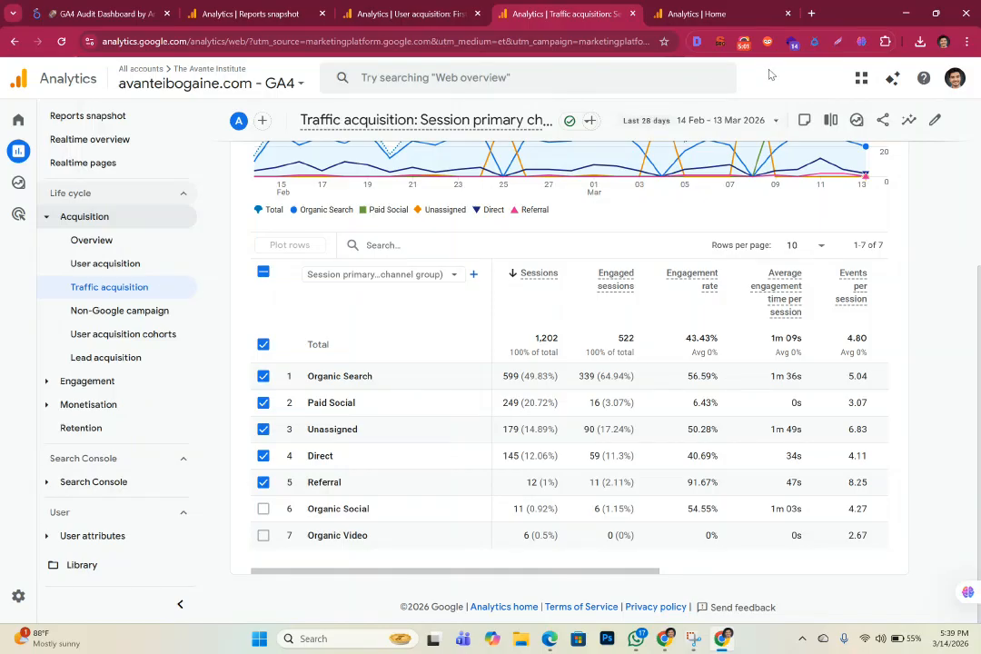
Write the example UTM parameter utm_campaign=gbp_listing in the address field of a new browser tab, without searching.
{"action": "left_click", "coordinate": [811, 14]}
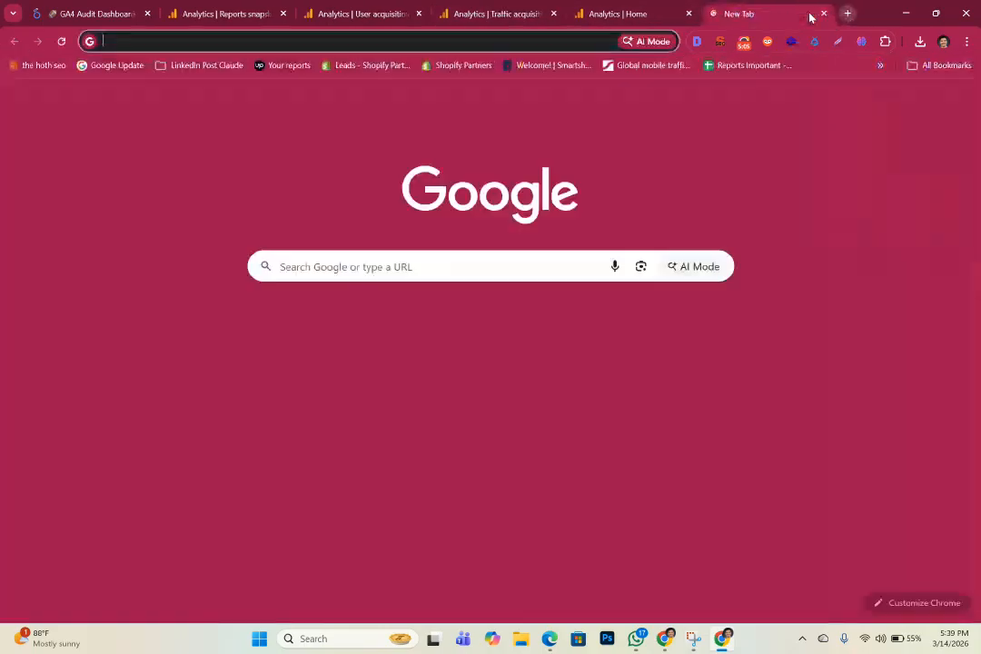
{"action": "left_click", "coordinate": [254, 34]}
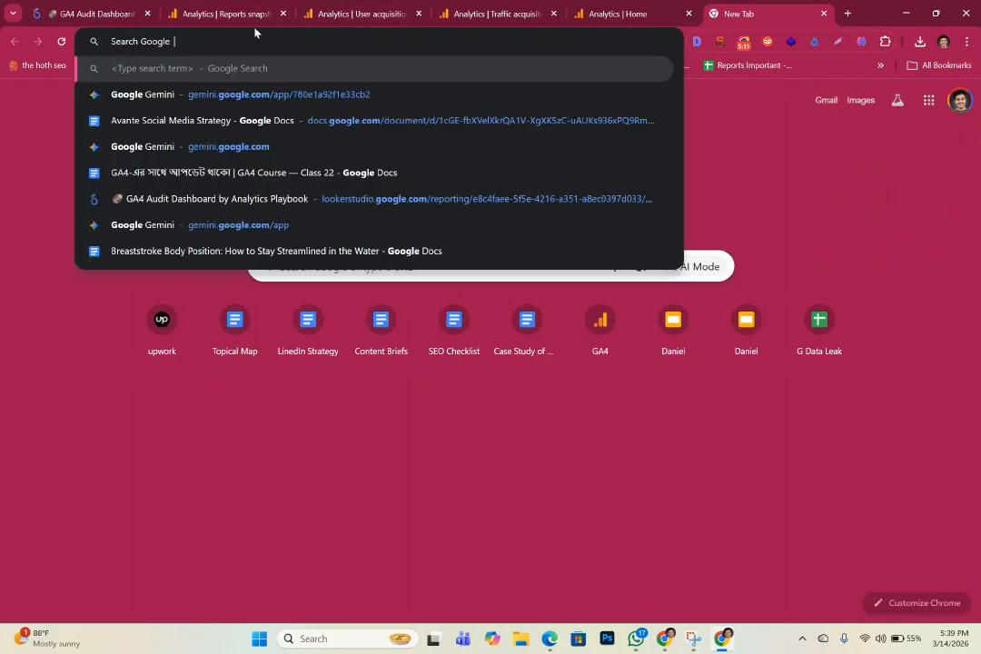
{"action": "type", "text": "ut"}
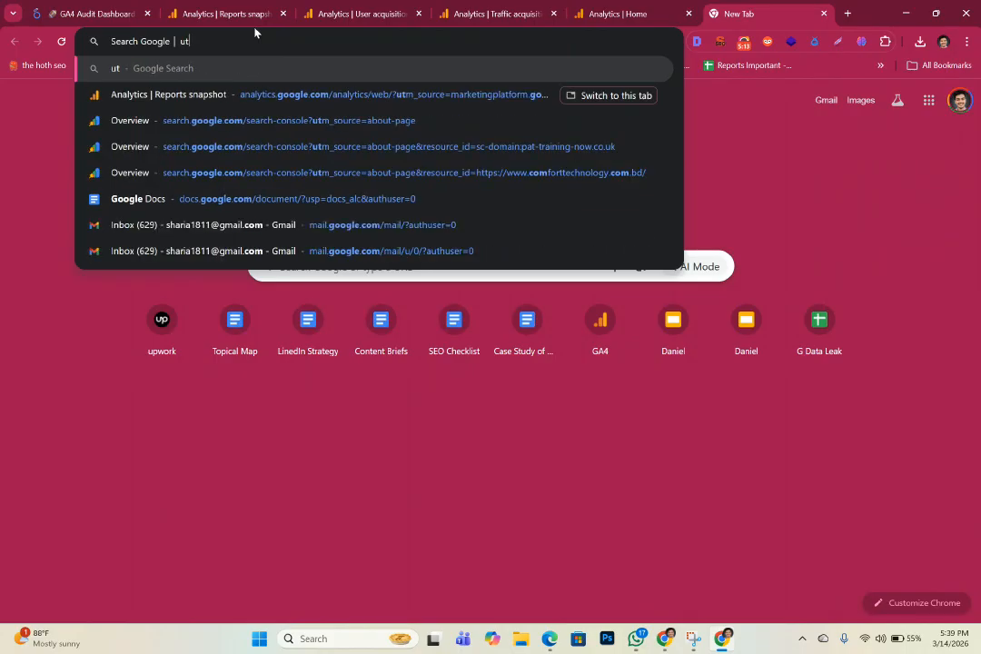
{"action": "type", "text": "m"}
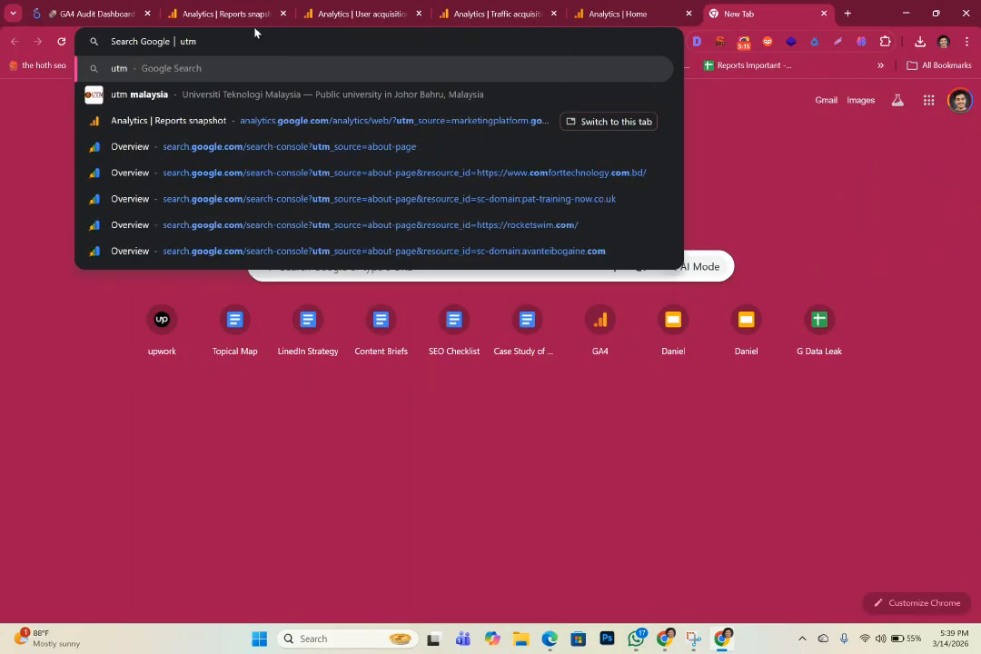
{"action": "type", "text": "_"}
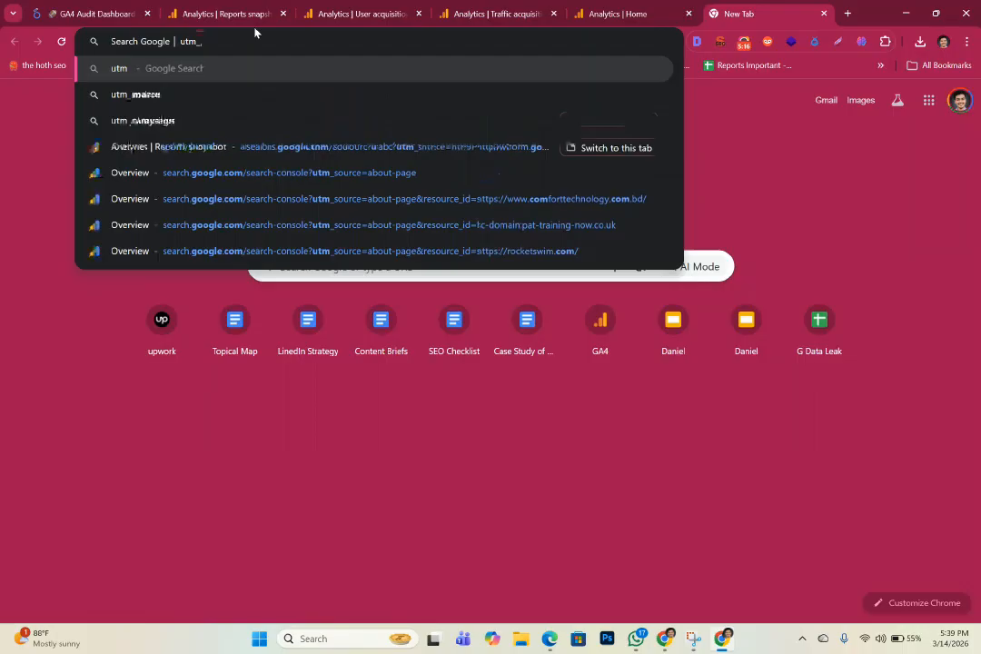
{"action": "type", "text": "c"}
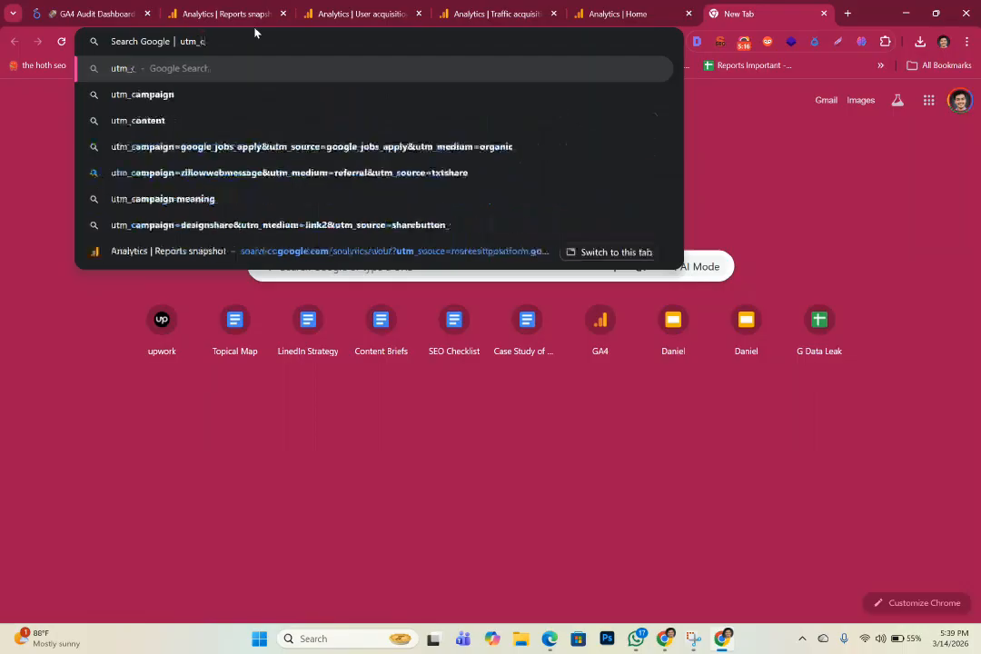
{"action": "type", "text": "ampai"}
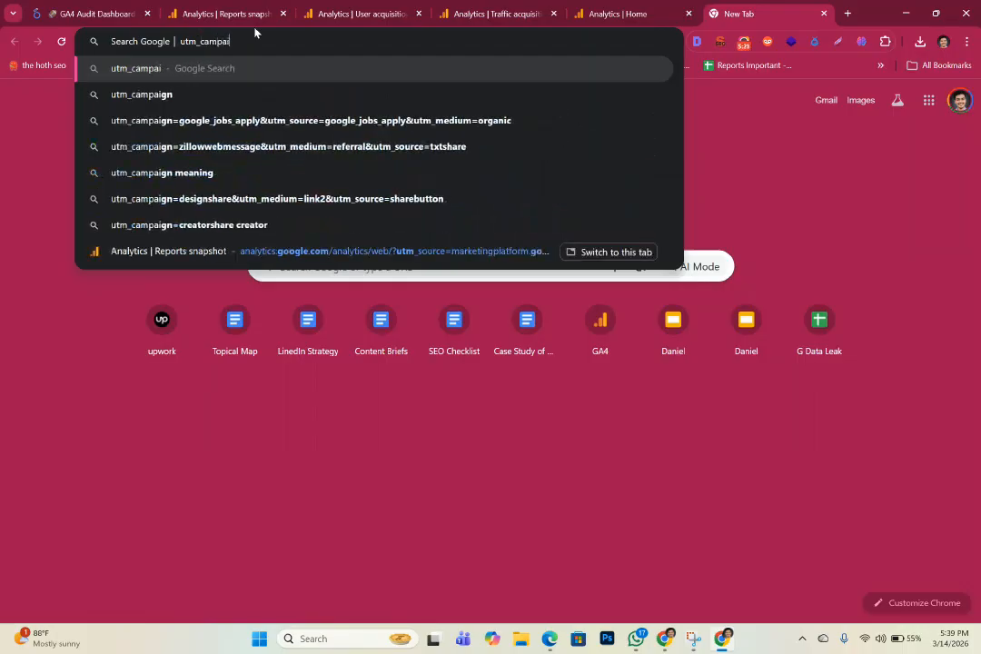
{"action": "type", "text": "gn"}
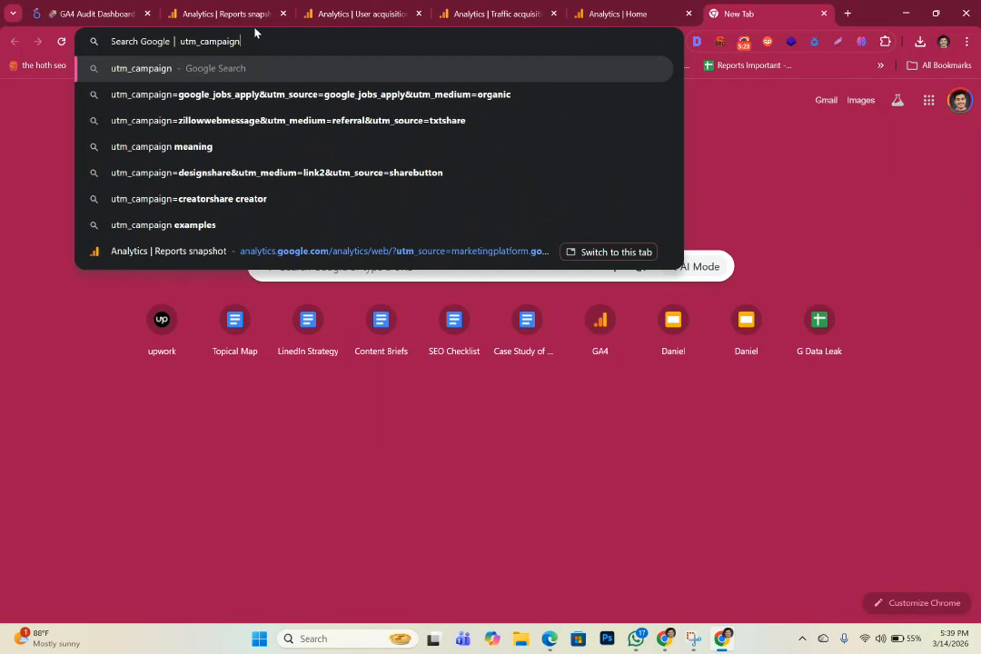
{"action": "type", "text": "="}
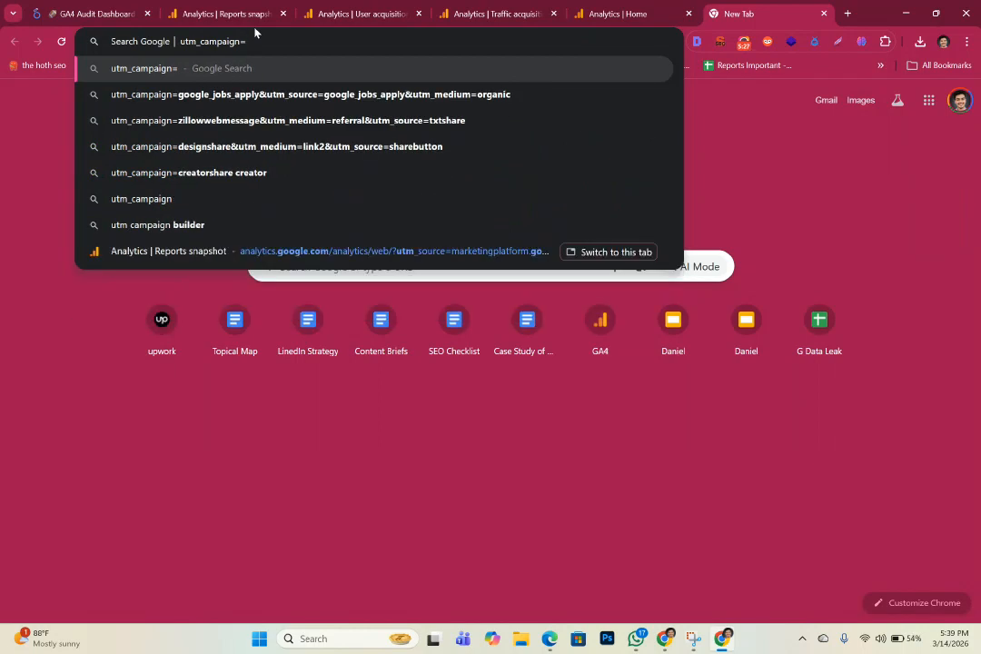
{"action": "type", "text": "gbp"}
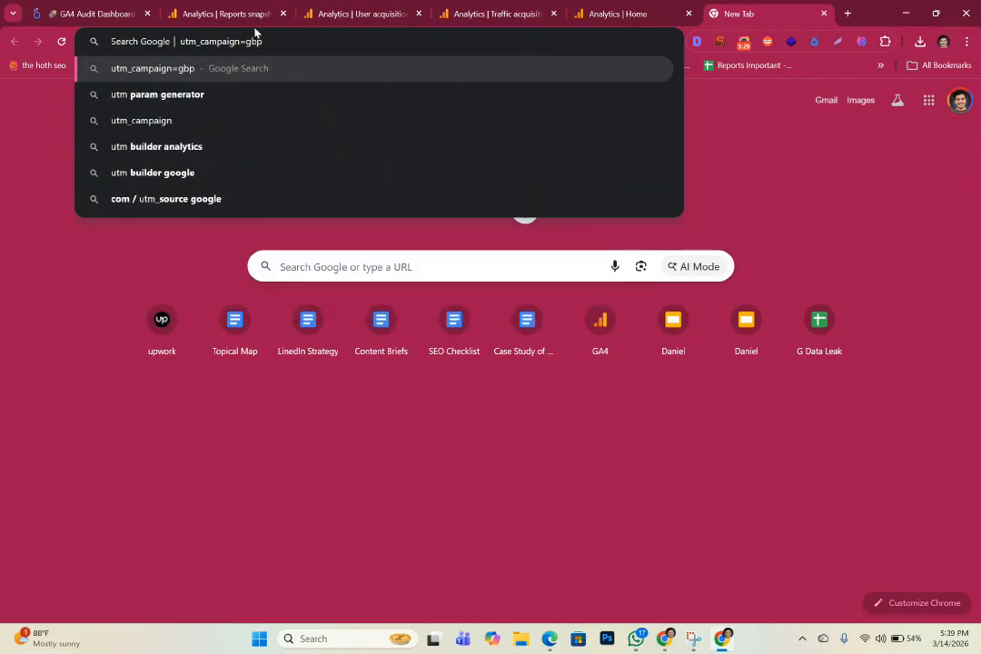
{"action": "type", "text": "_lis"}
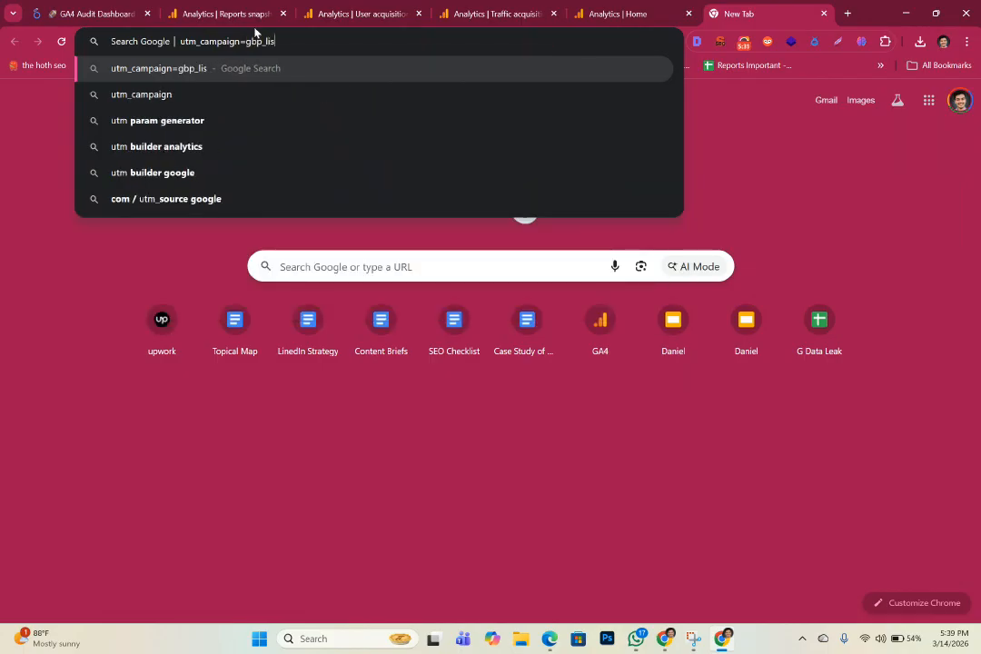
{"action": "type", "text": "ting"}
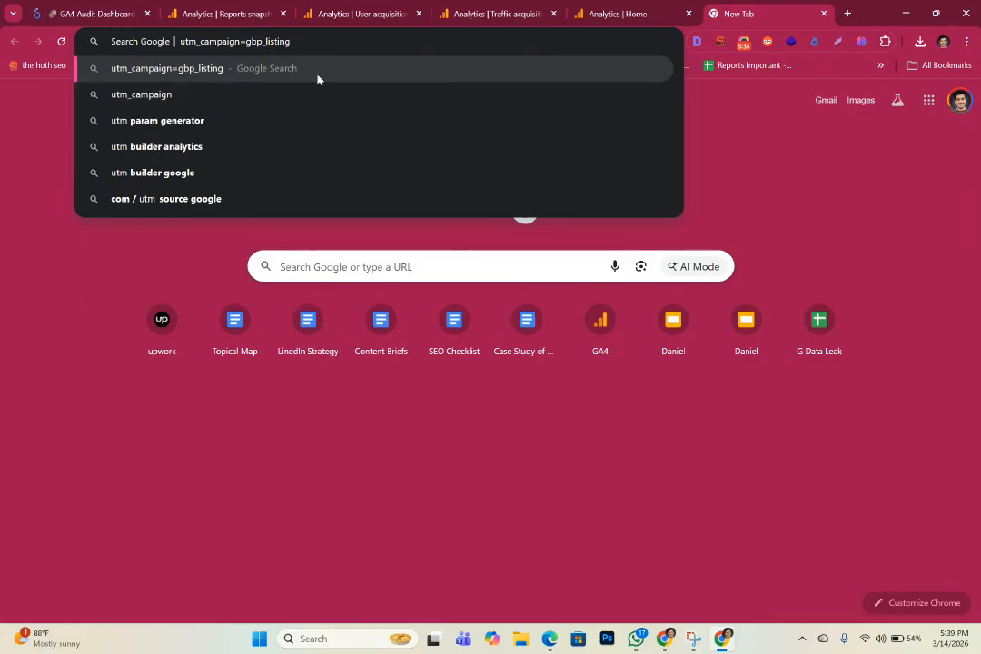
Append =gbp_post to the example UTM parameter and dismiss the search suggestions.
{"action": "type", "text": "=gbp=post"}
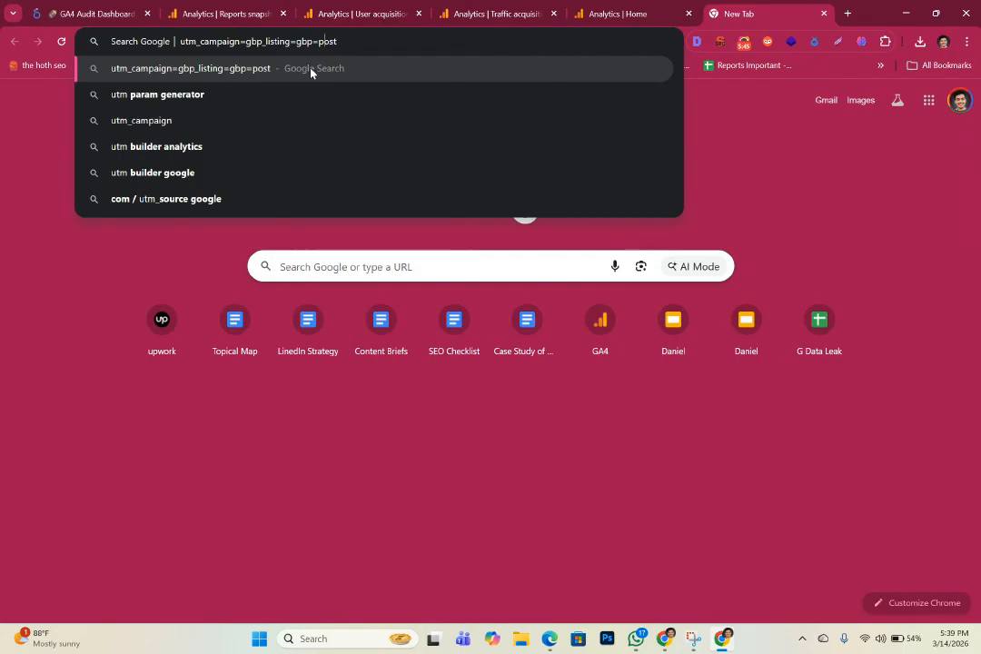
{"action": "key", "text": "BackSpace"}
{"action": "type", "text": "_"}
{"action": "left_click", "coordinate": [118, 275]}
Return to the Analytics reports snapshot and open the property's channel groups in the admin settings.
{"action": "left_click", "coordinate": [218, 20]}
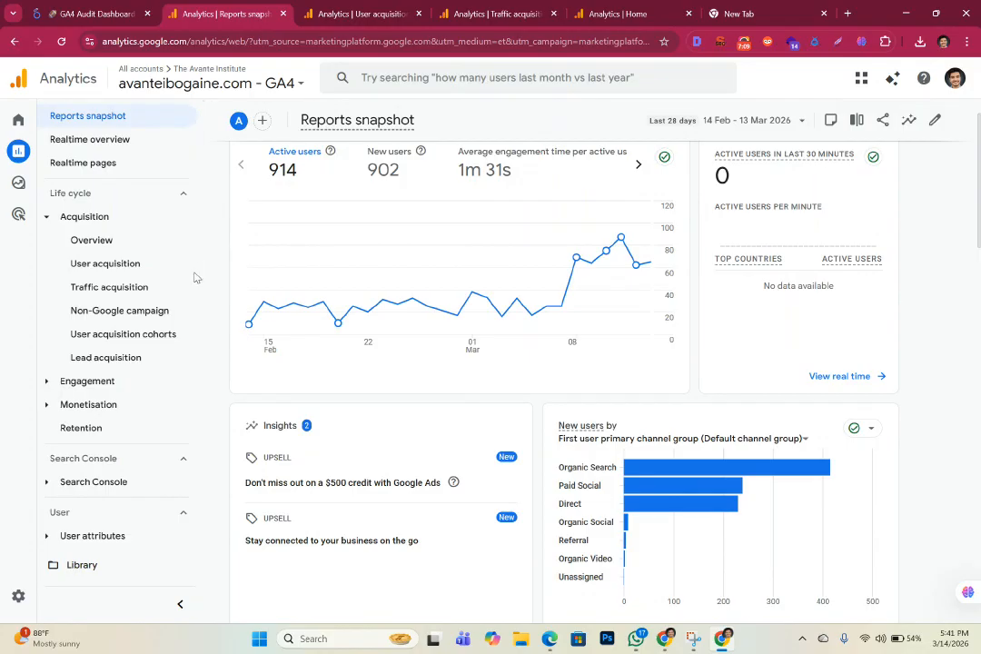
{"action": "mouse_move", "coordinate": [11, 617]}
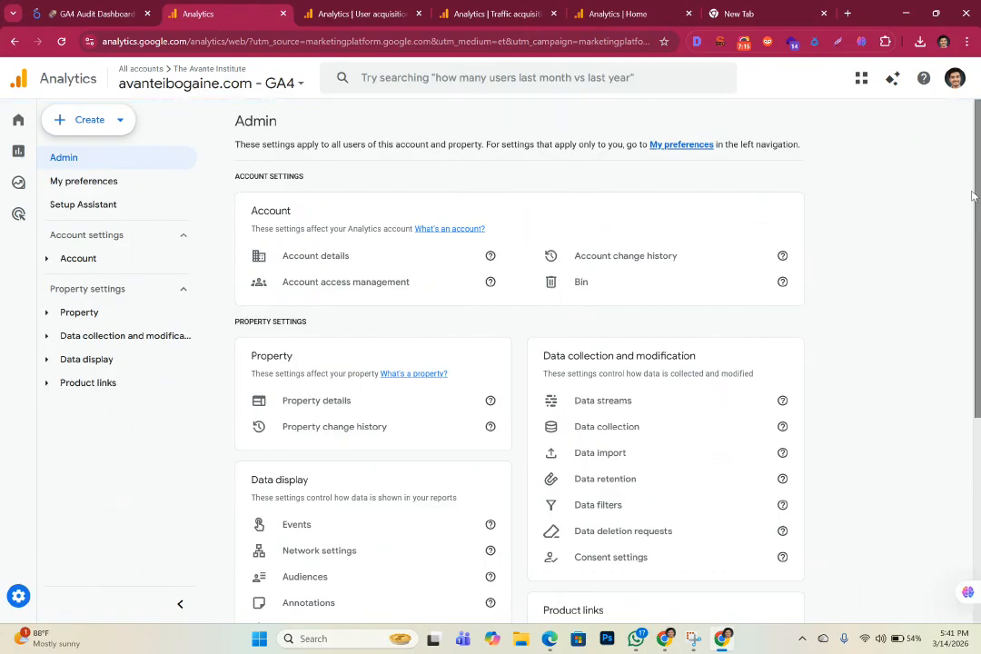
{"action": "left_click_drag", "start_coordinate": [970, 193], "coordinate": [976, 415]}
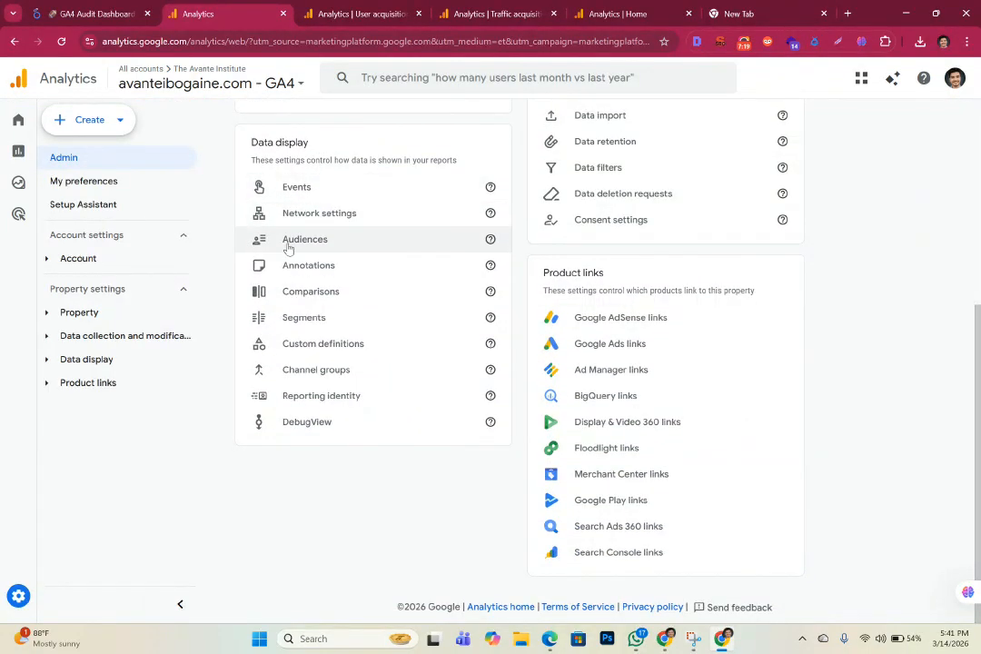
{"action": "left_click", "coordinate": [315, 370]}
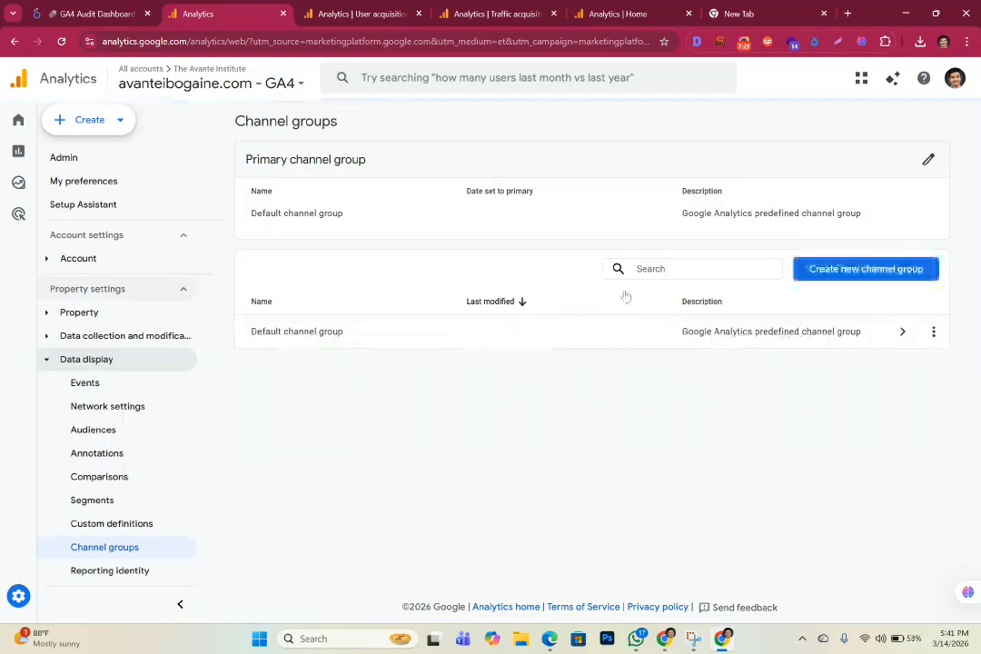
Start a new channel group named AvanteIbogaine with the description "to GBP Audience".
{"action": "left_click", "coordinate": [835, 276]}
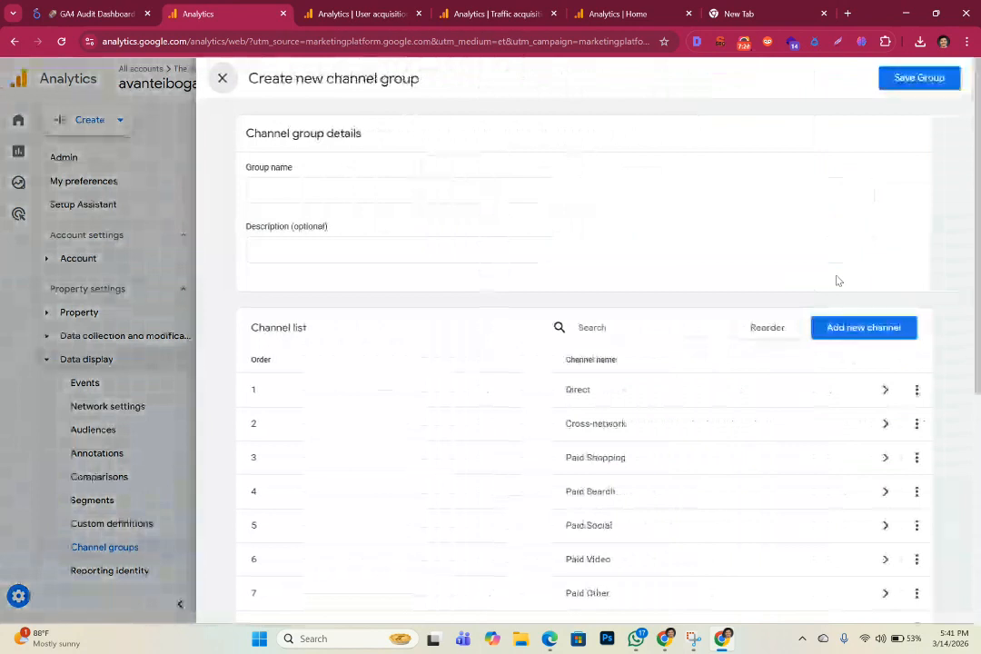
{"action": "left_click", "coordinate": [414, 193]}
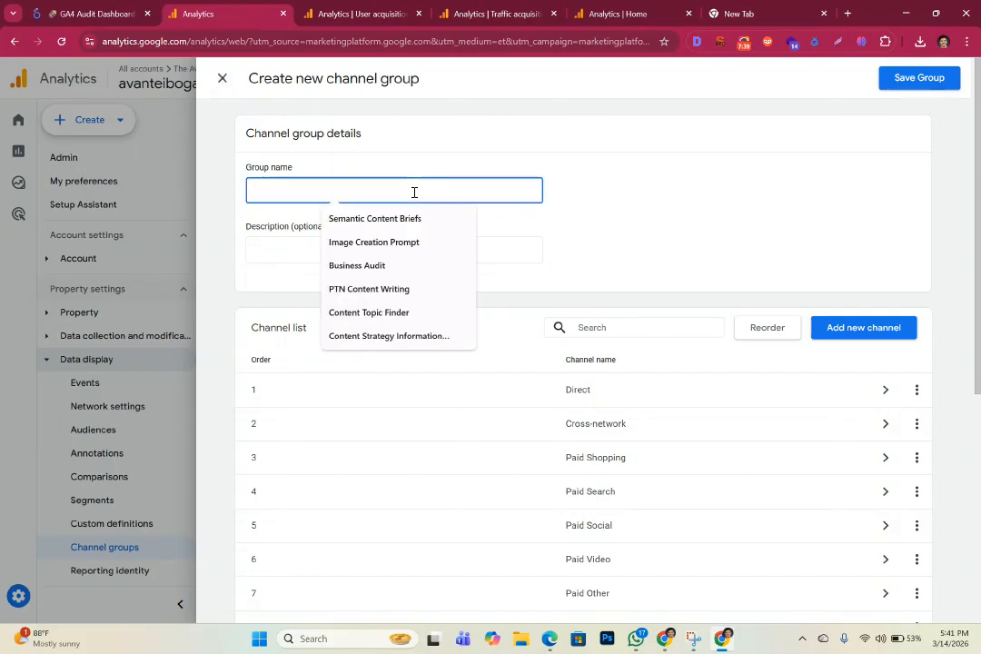
{"action": "type", "text": "Avan"}
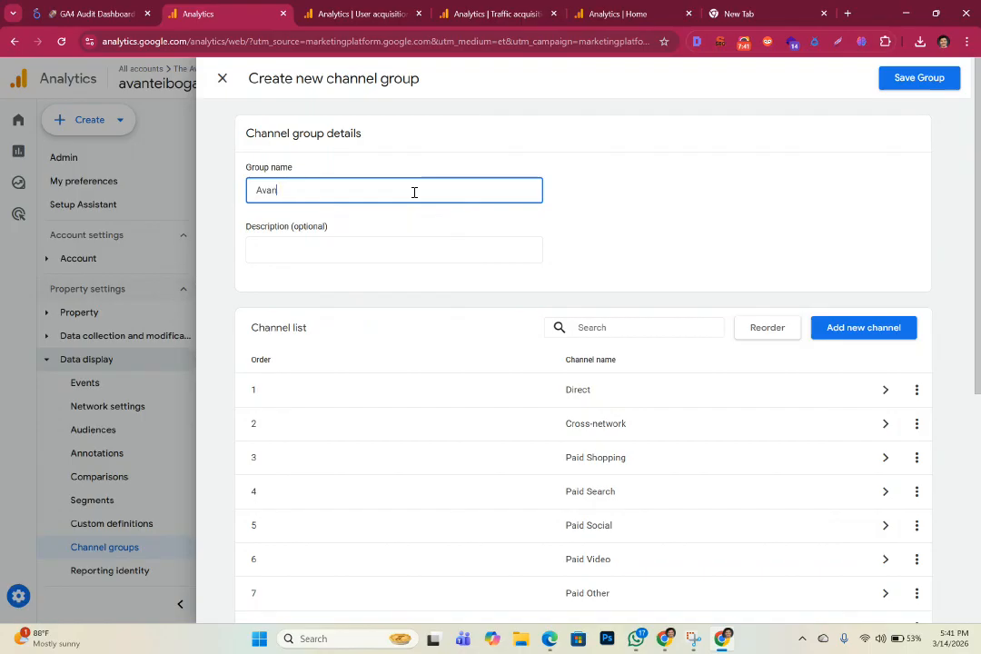
{"action": "type", "text": "teibogaine"}
{"action": "left_click", "coordinate": [356, 249]}
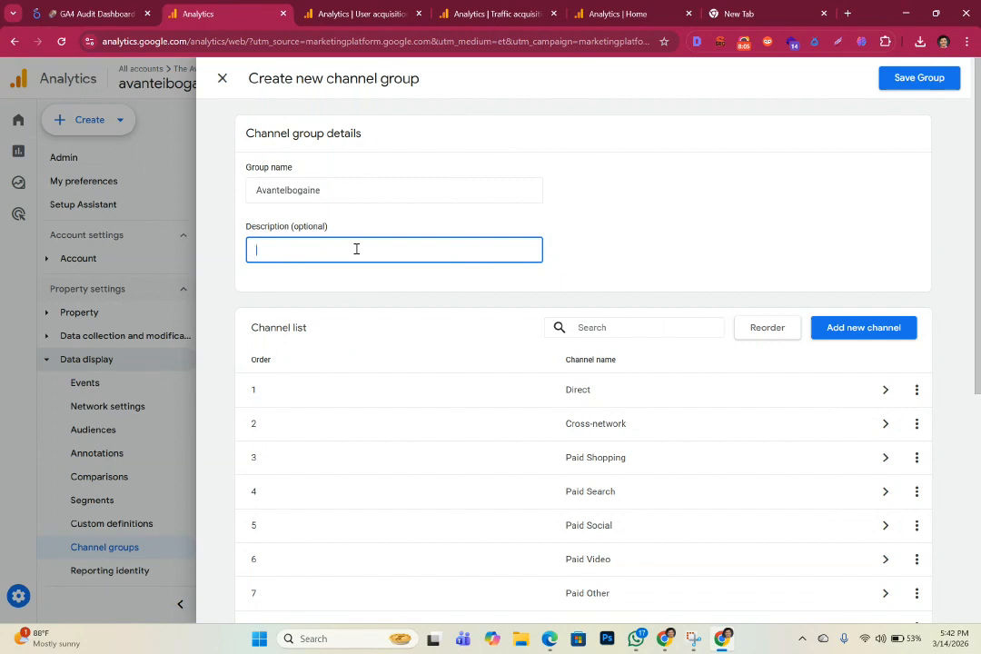
{"action": "type", "text": "to GBP Audiencew"}
{"action": "key", "text": "BackSpace"}
Add a new channel to the group and name it Google Business Profile.
{"action": "left_click", "coordinate": [865, 328]}
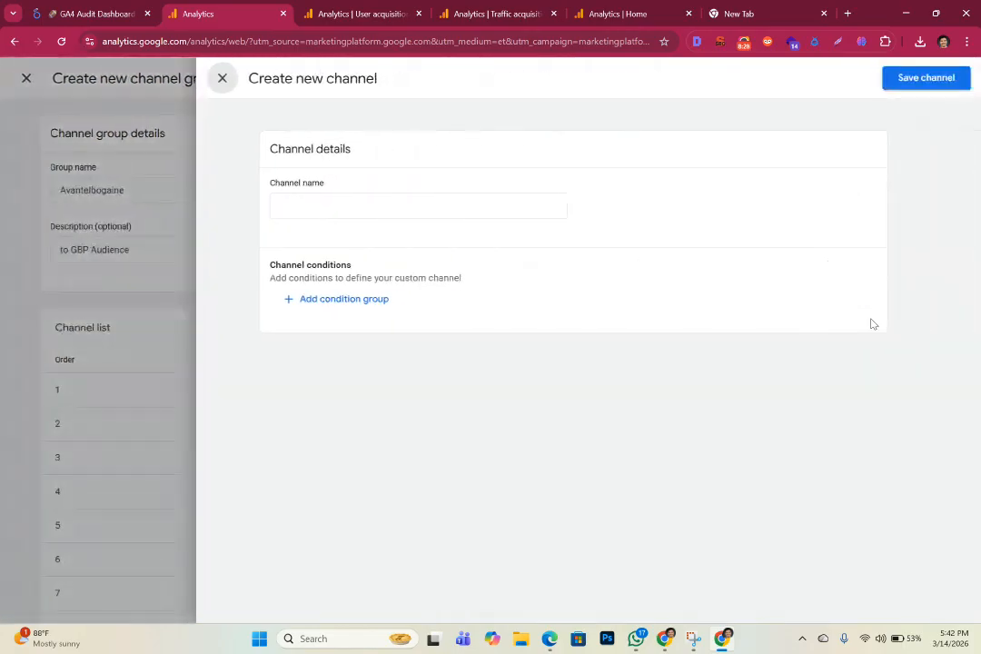
{"action": "left_click", "coordinate": [361, 205]}
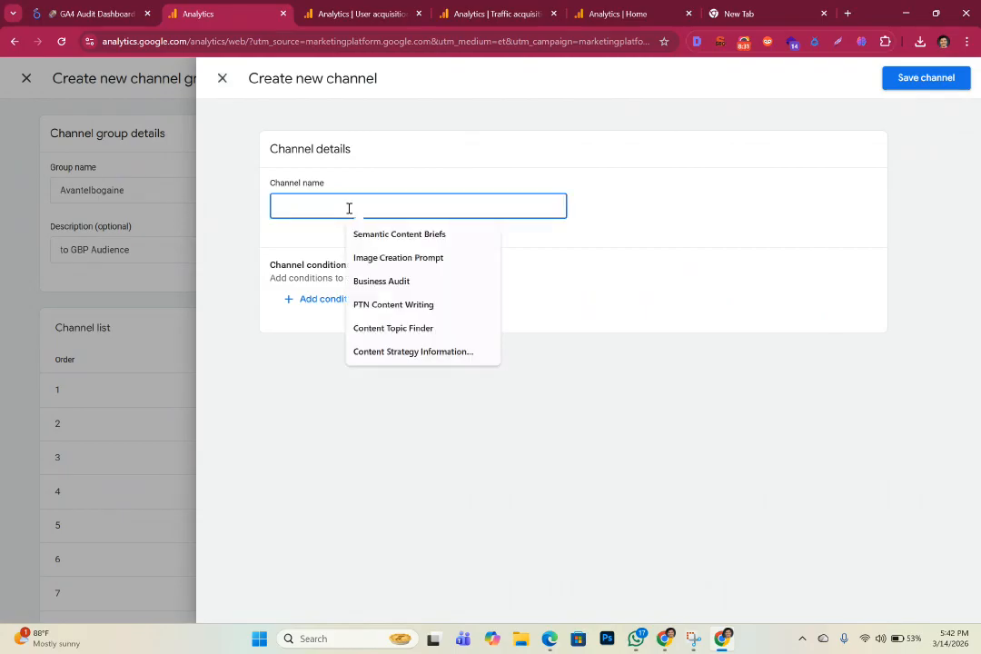
{"action": "type", "text": "Google"}
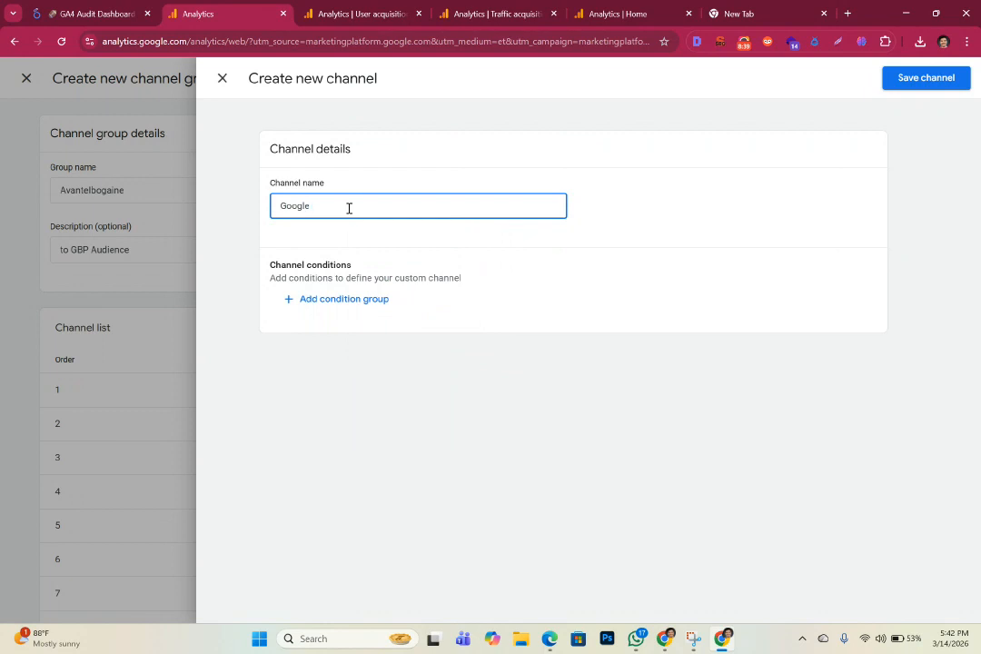
{"action": "type", "text": "Business Profile"}
Add a condition group to the Google Business Profile channel using Campaign name as its dimension.
{"action": "left_click", "coordinate": [328, 301]}
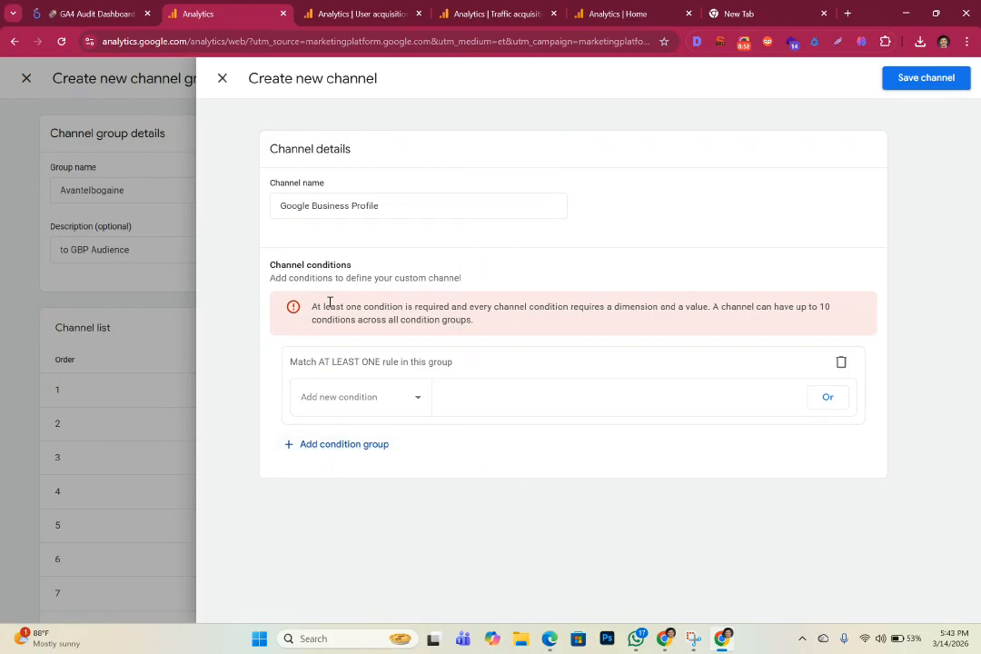
{"action": "left_click", "coordinate": [418, 400]}
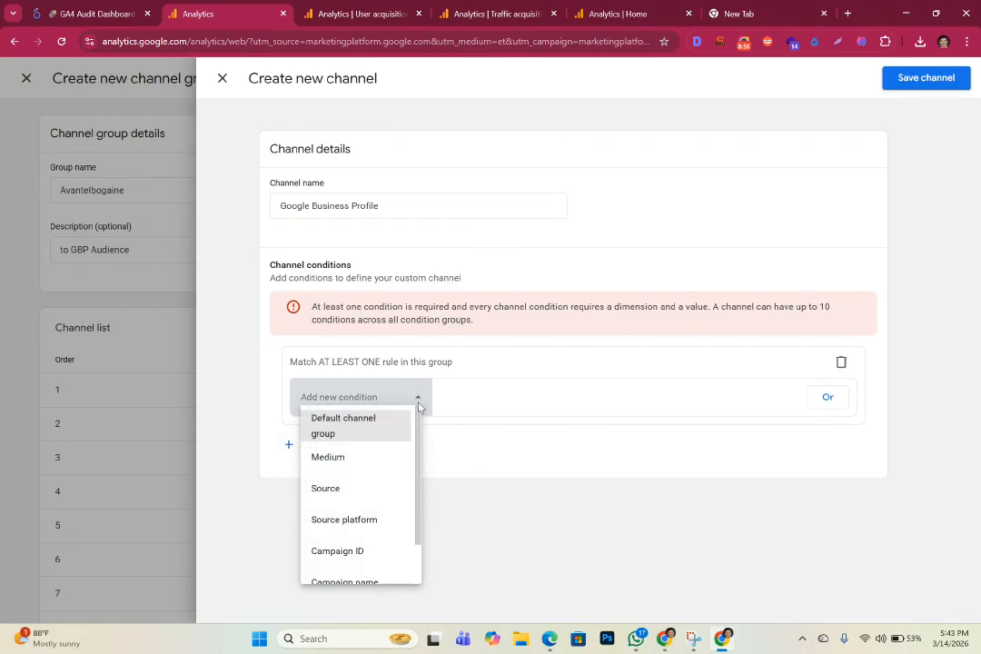
{"action": "scroll", "coordinate": [420, 515], "scroll_direction": "down", "scroll_amount": 2}
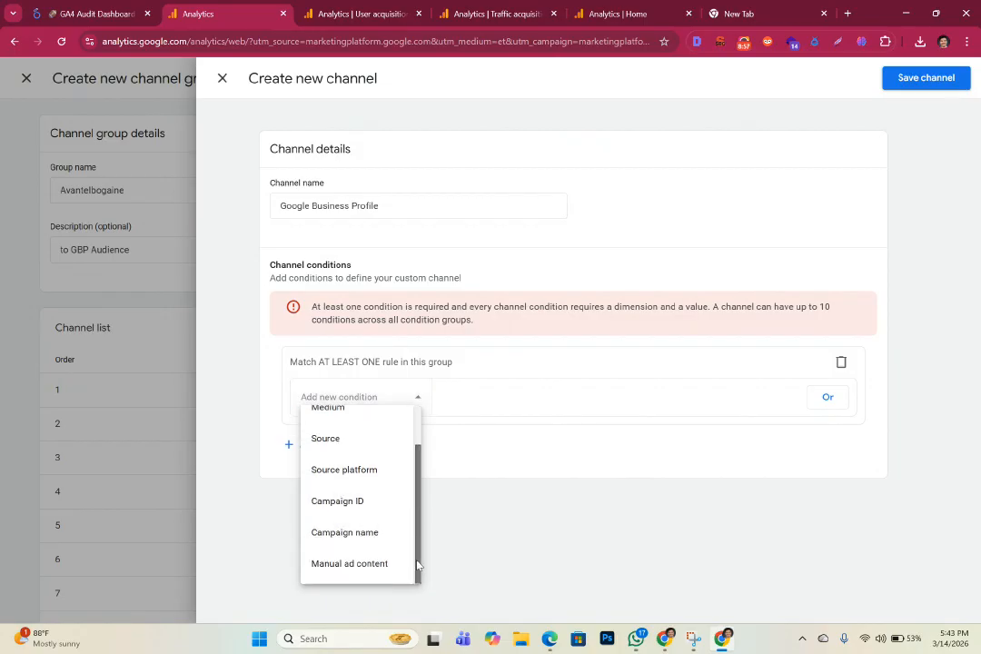
{"action": "left_click", "coordinate": [343, 533]}
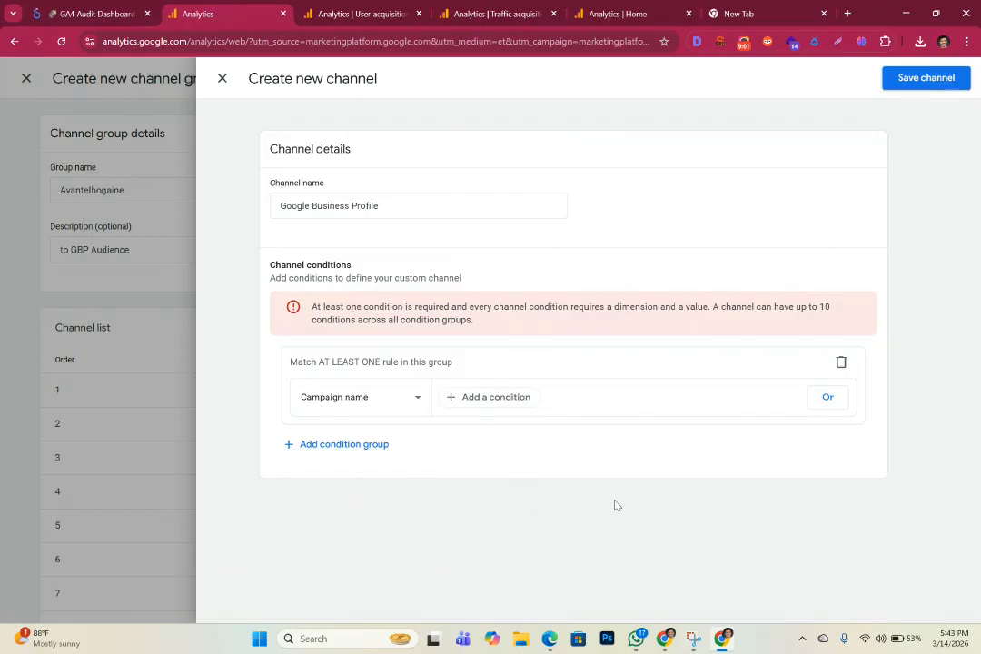
Set the Campaign name condition to "begins with" gbp, apply it and save the channel.
{"action": "left_click", "coordinate": [514, 405]}
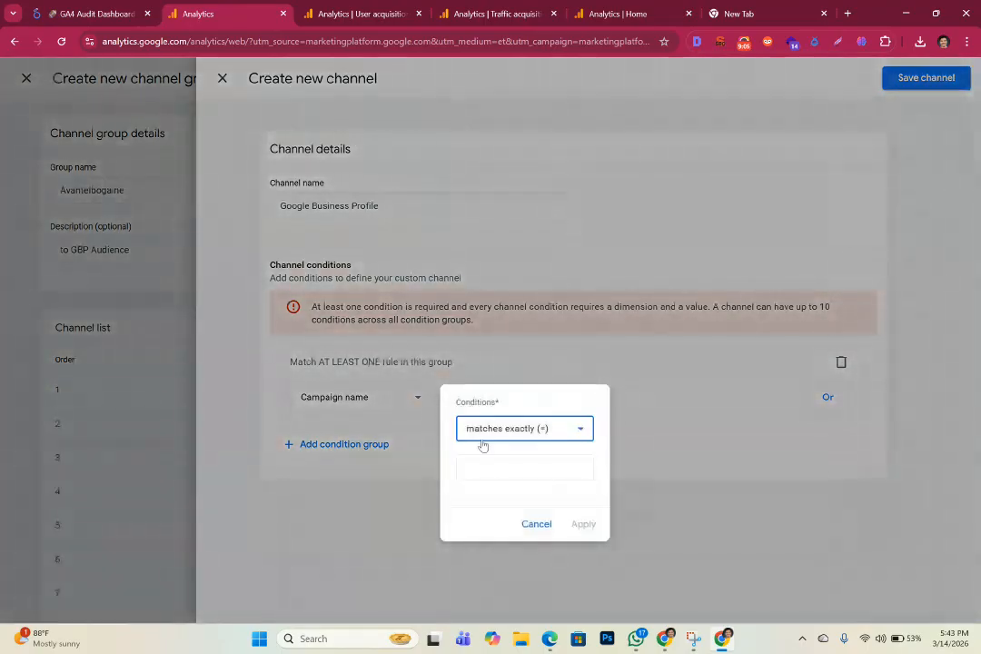
{"action": "left_click", "coordinate": [545, 436]}
{"action": "left_click", "coordinate": [512, 526]}
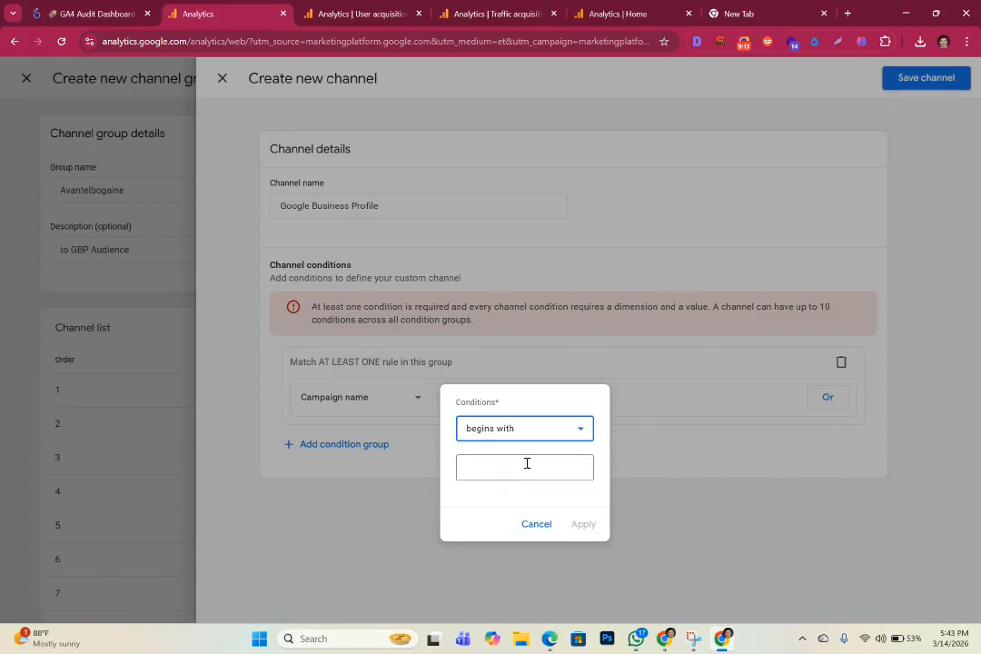
{"action": "left_click", "coordinate": [526, 463]}
{"action": "type", "text": "gbp"}
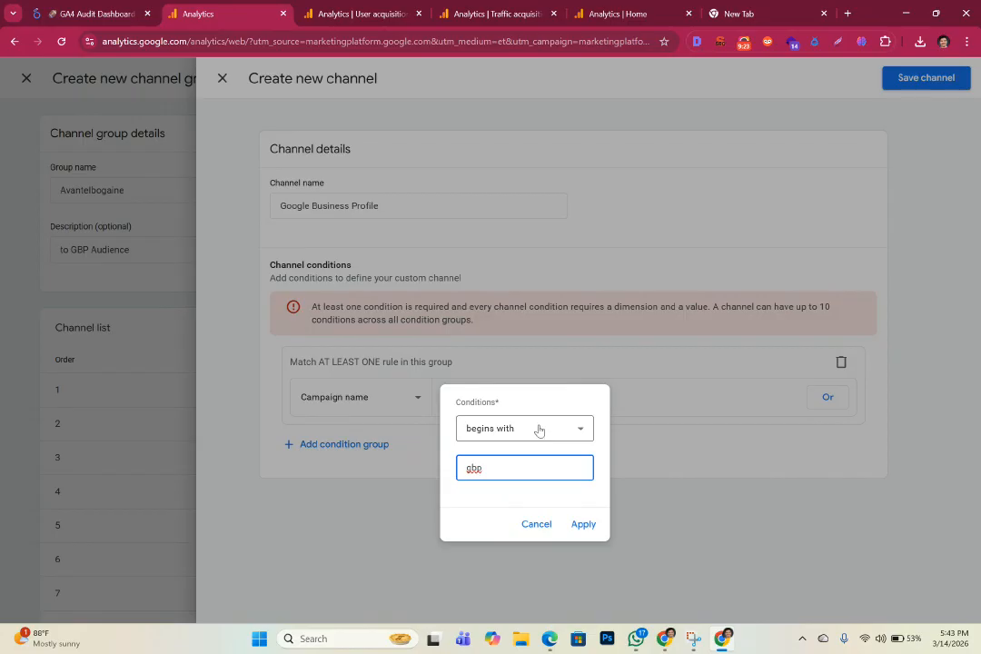
{"action": "left_click", "coordinate": [583, 429]}
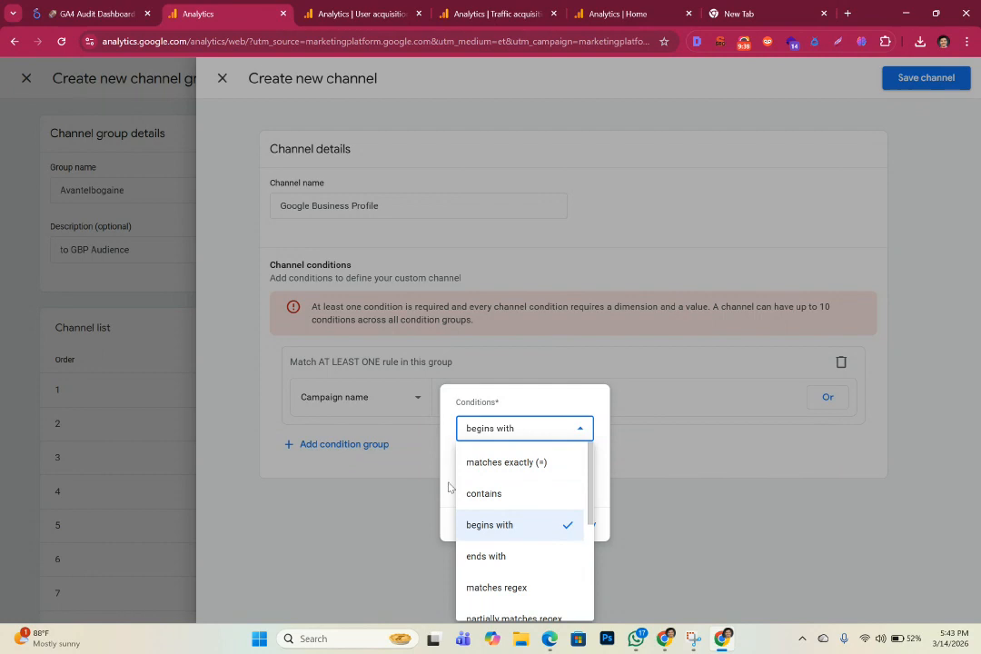
{"action": "left_click", "coordinate": [449, 487]}
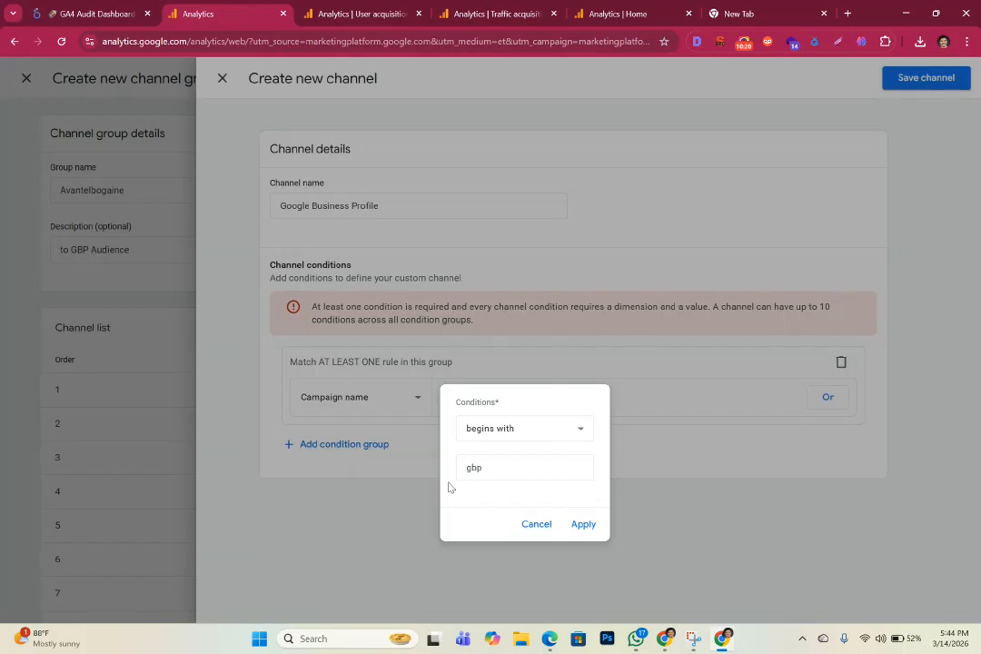
{"action": "left_click", "coordinate": [583, 525]}
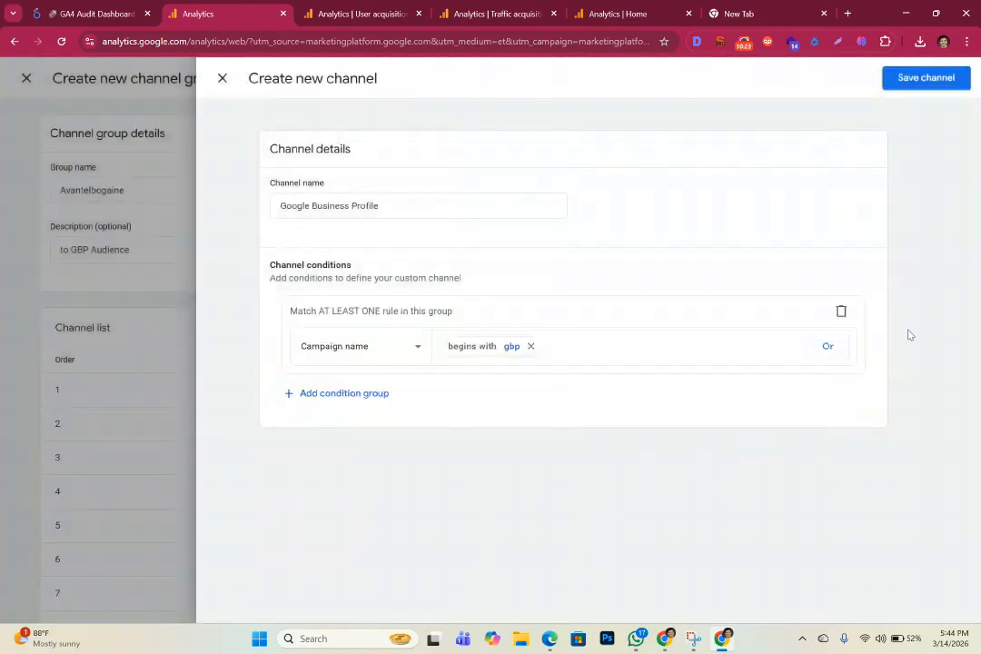
{"action": "left_click", "coordinate": [934, 79]}
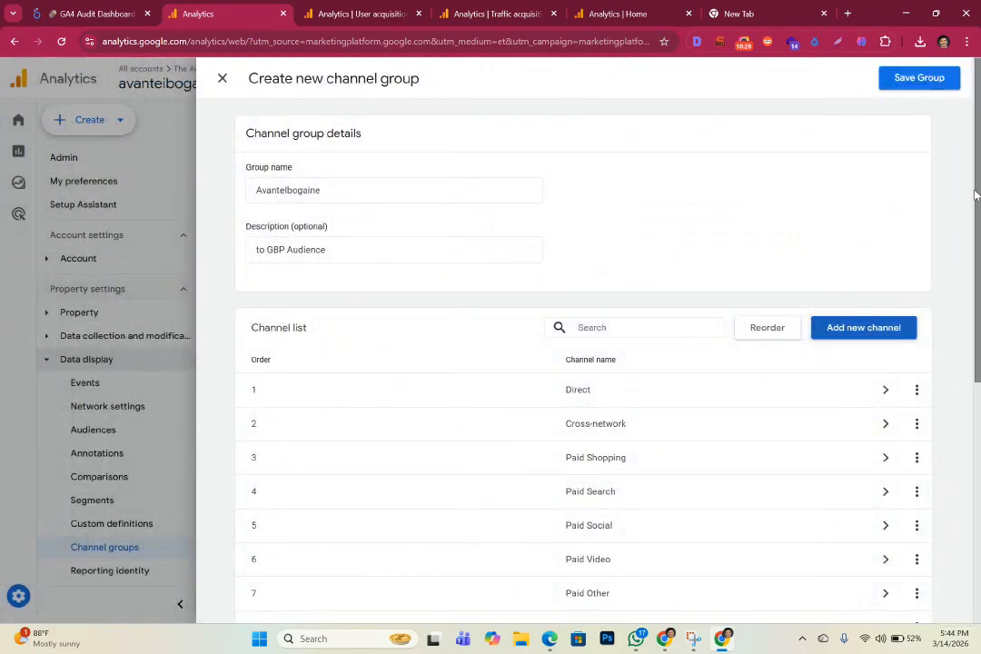
Reorder the channel list so Google Business Profile sits directly above Organic Search, apply the order and save the channel group.
{"action": "scroll", "coordinate": [975, 342], "scroll_direction": "down", "scroll_amount": 3}
{"action": "scroll", "coordinate": [975, 343], "scroll_direction": "down", "scroll_amount": 2}
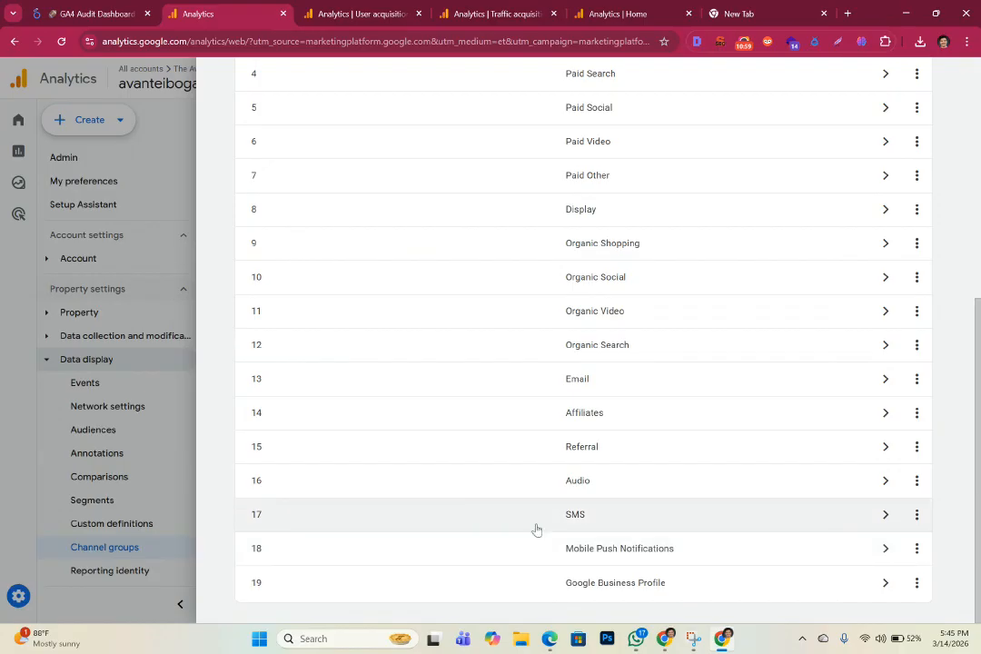
{"action": "left_click_drag", "start_coordinate": [977, 429], "coordinate": [977, 317]}
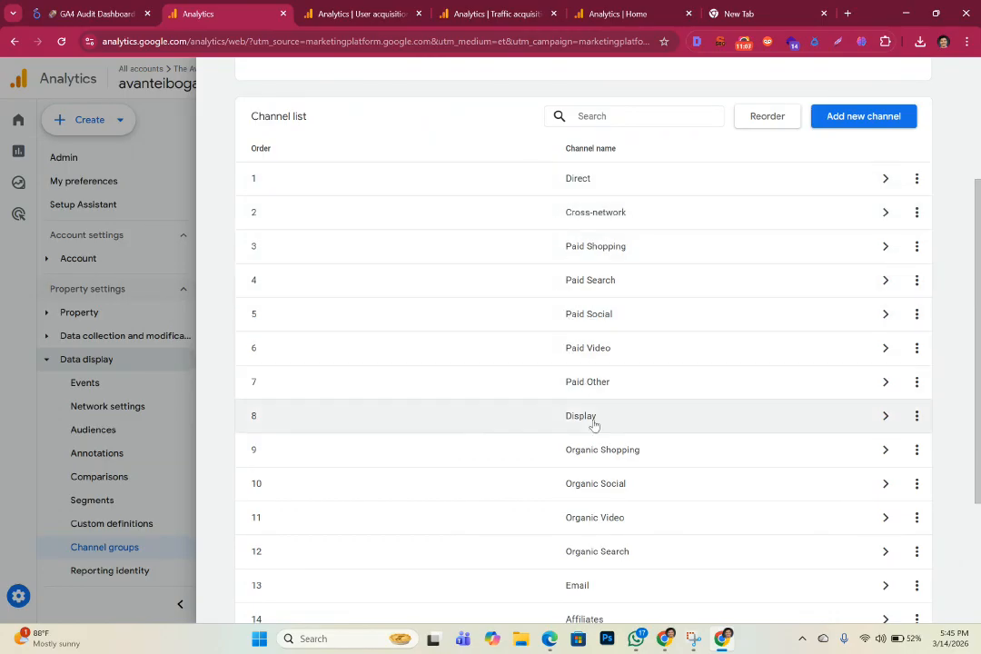
{"action": "left_click_drag", "start_coordinate": [978, 378], "coordinate": [978, 502]}
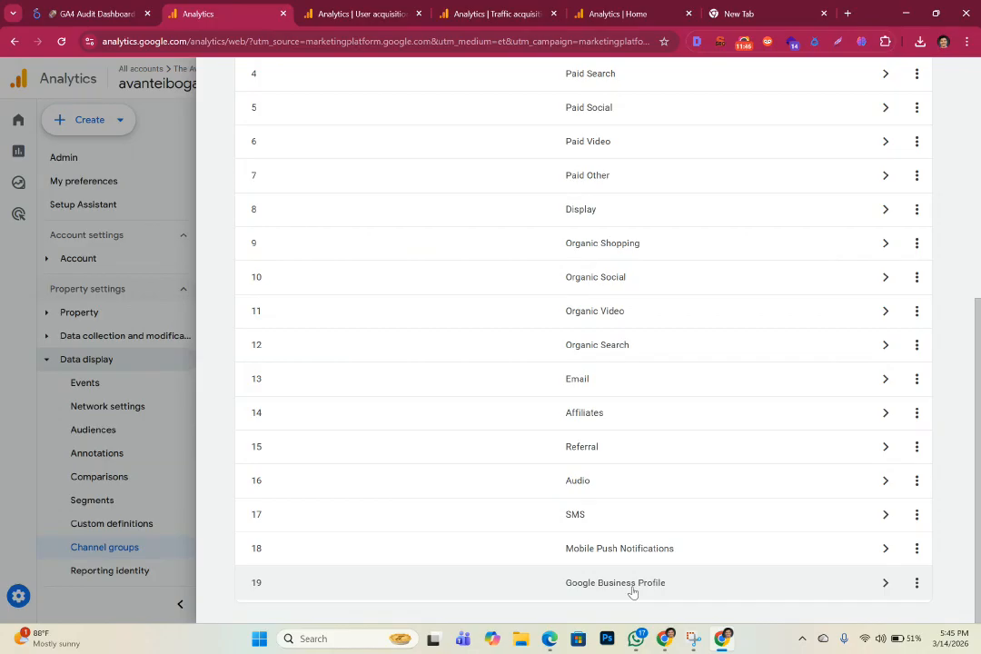
{"action": "scroll", "coordinate": [977, 382], "scroll_direction": "up", "scroll_amount": 3}
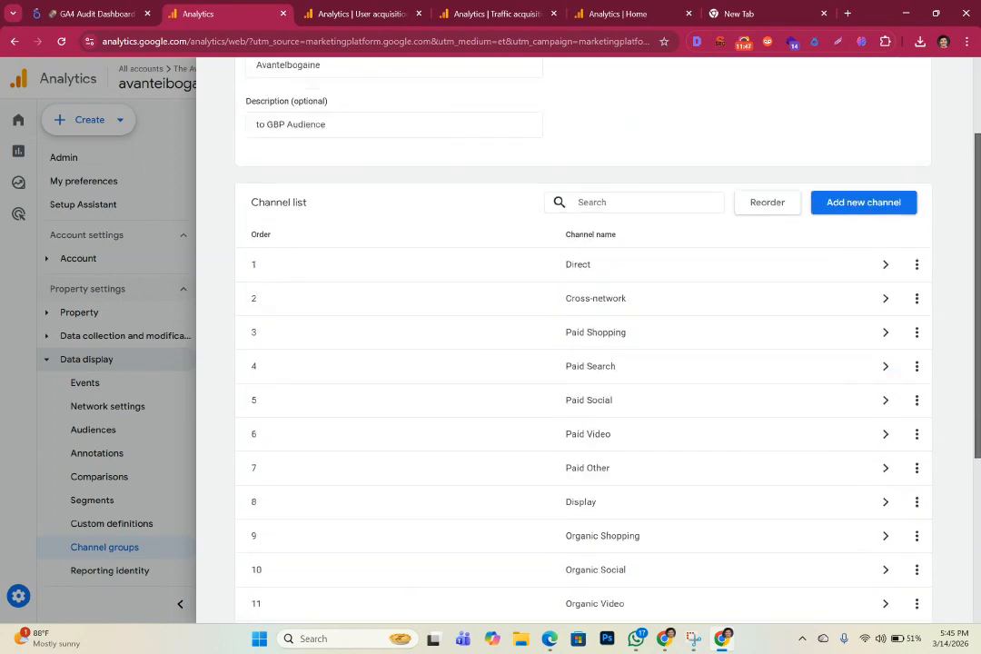
{"action": "mouse_move", "coordinate": [977, 245]}
{"action": "left_mouse_down"}
{"action": "mouse_move", "coordinate": [977, 234]}
{"action": "mouse_move", "coordinate": [977, 264]}
{"action": "left_mouse_up"}
{"action": "left_click", "coordinate": [786, 166]}
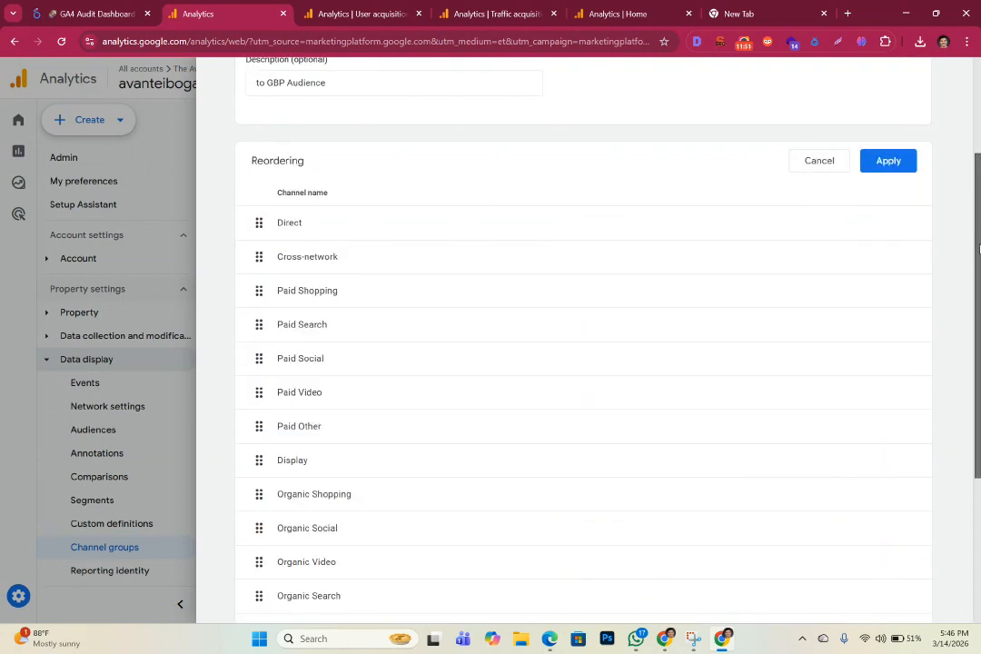
{"action": "scroll", "coordinate": [977, 247], "scroll_direction": "down", "scroll_amount": 3}
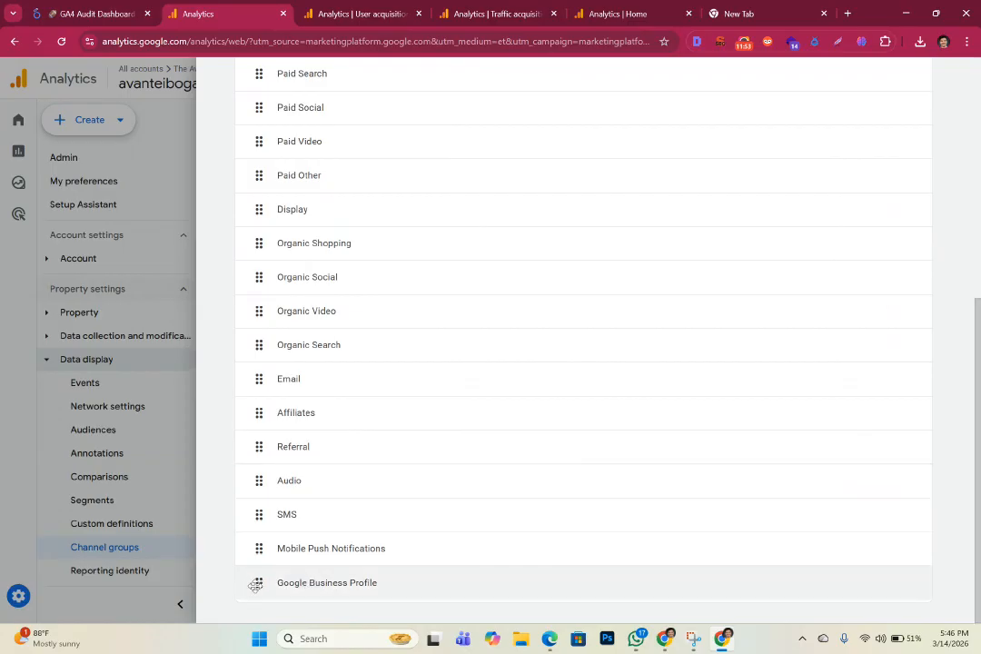
{"action": "left_click_drag", "start_coordinate": [253, 582], "coordinate": [261, 350]}
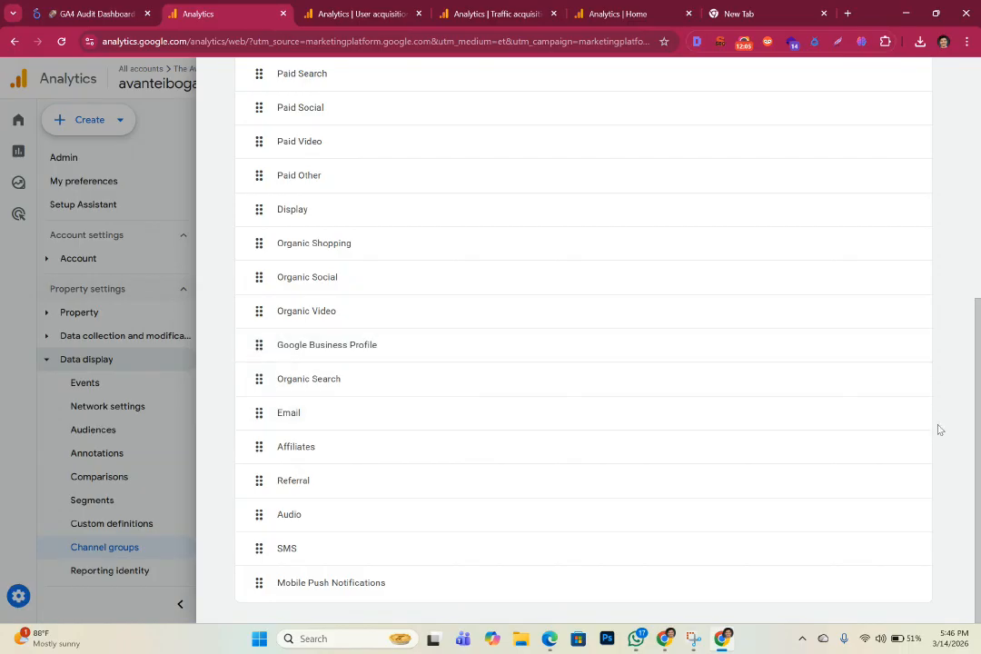
{"action": "left_click_drag", "start_coordinate": [977, 396], "coordinate": [976, 114]}
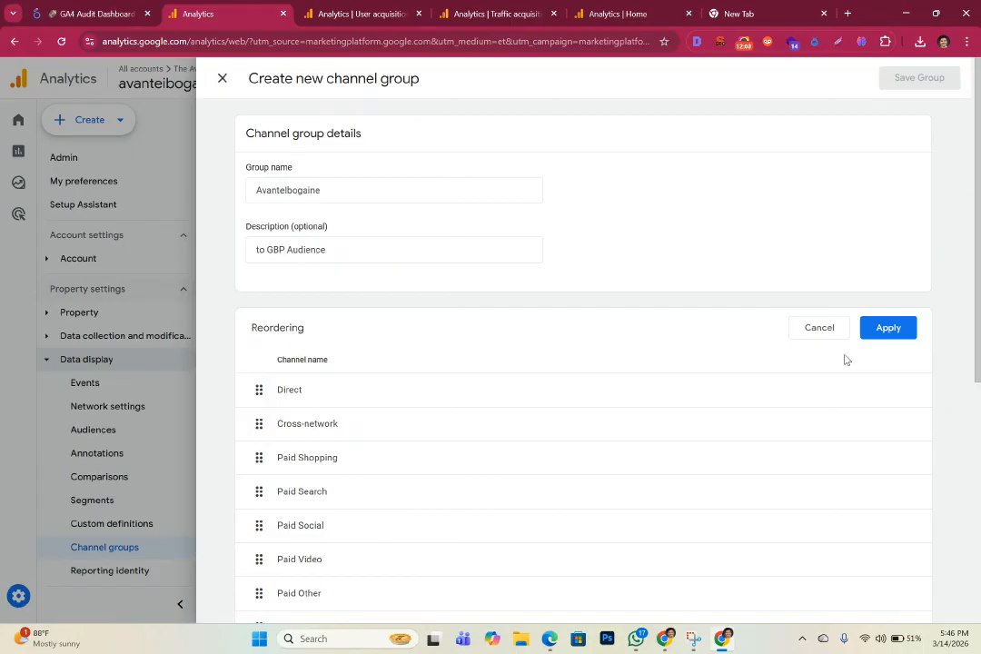
{"action": "left_click", "coordinate": [888, 329]}
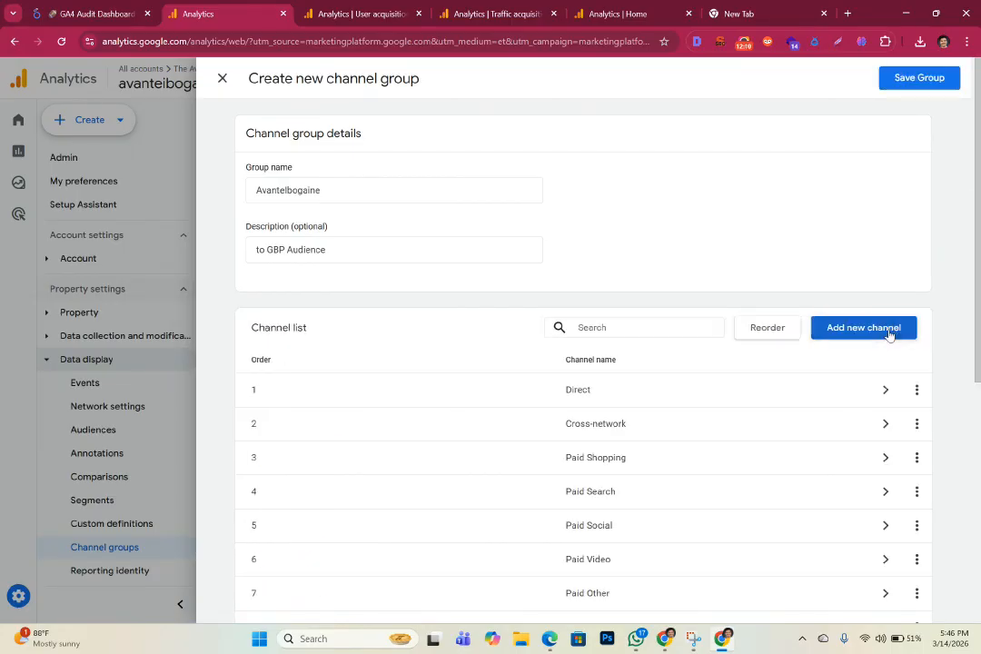
{"action": "left_click", "coordinate": [910, 77]}
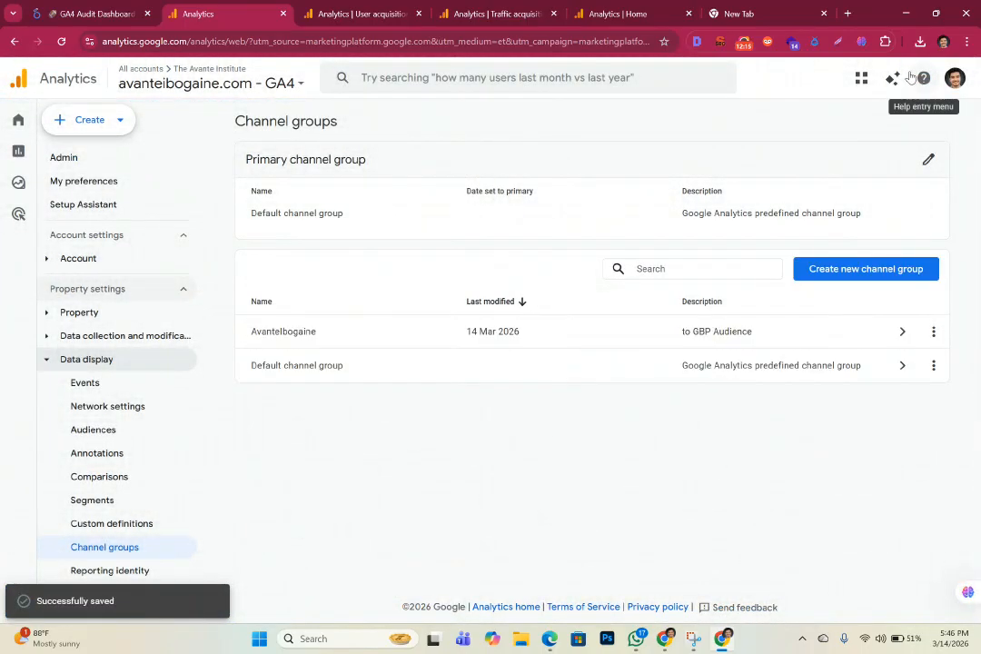
Reload the already open User acquisition report and examine the channels in its table.
{"action": "mouse_move", "coordinate": [40, 165]}
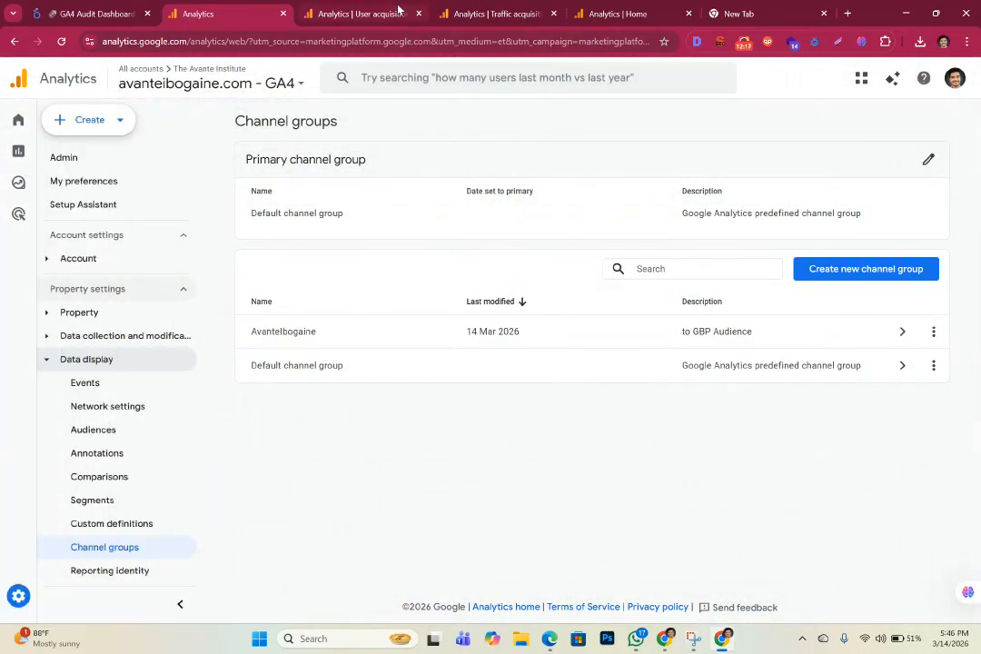
{"action": "left_click", "coordinate": [341, 11]}
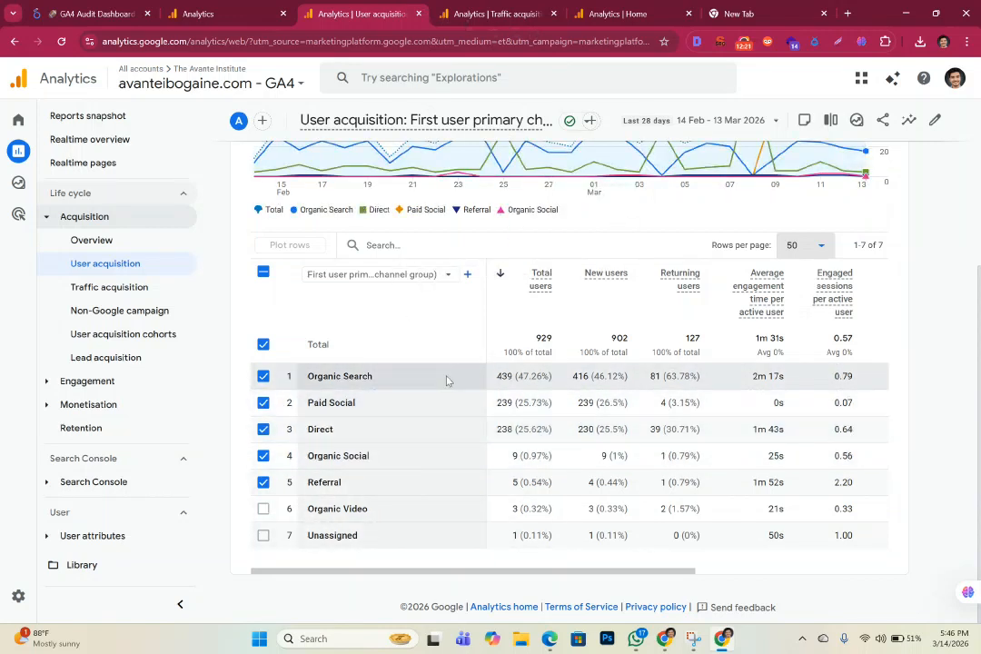
{"action": "left_click", "coordinate": [63, 42]}
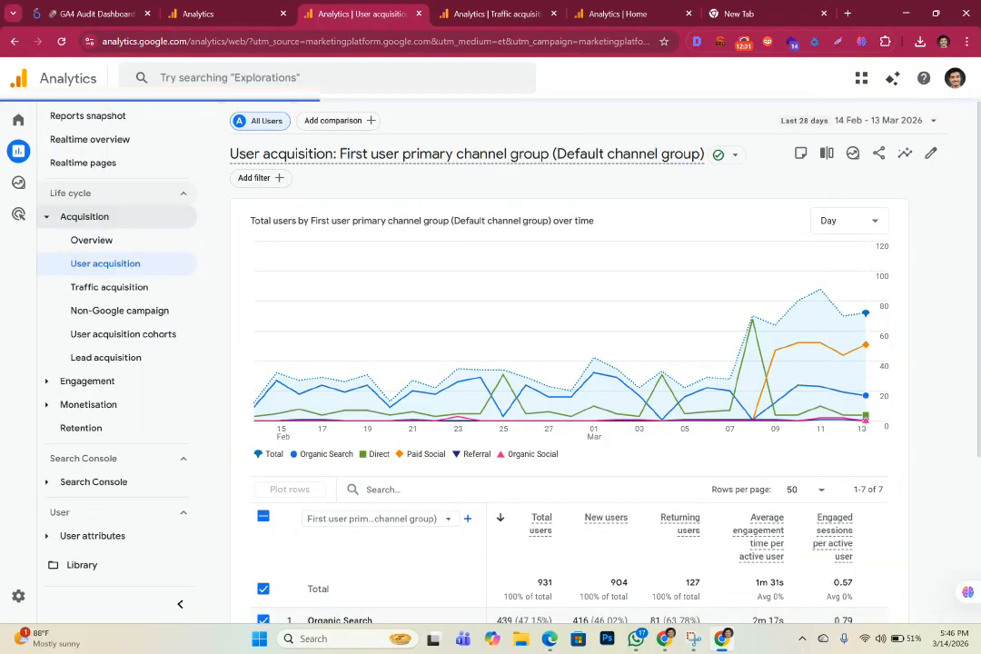
{"action": "scroll", "coordinate": [978, 188], "scroll_direction": "down", "scroll_amount": 3}
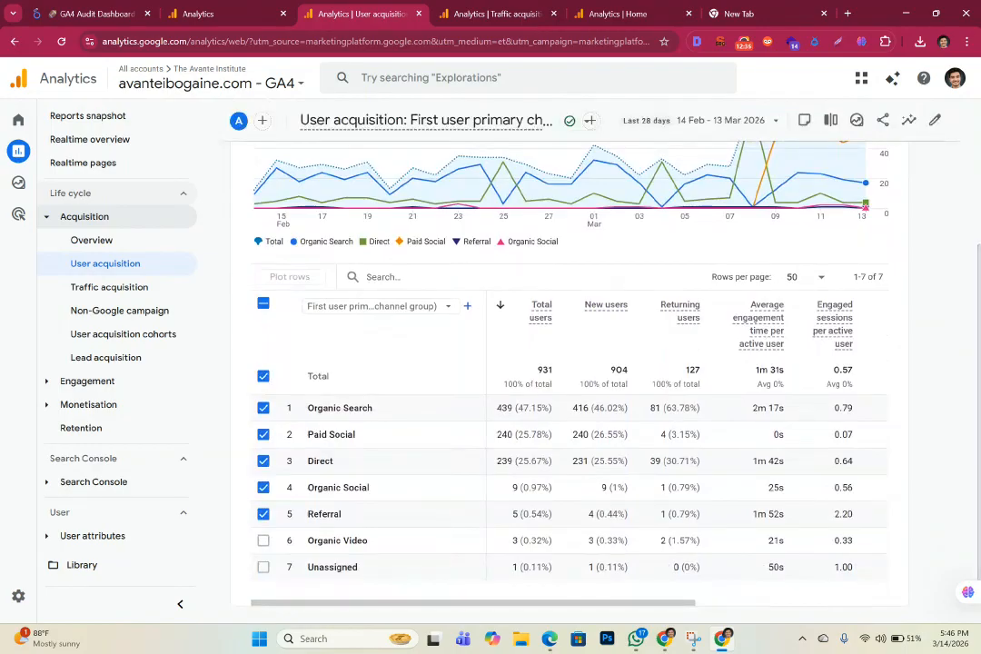
Reload the already open Traffic acquisition report and examine its sessions chart and channel table.
{"action": "left_click", "coordinate": [497, 16]}
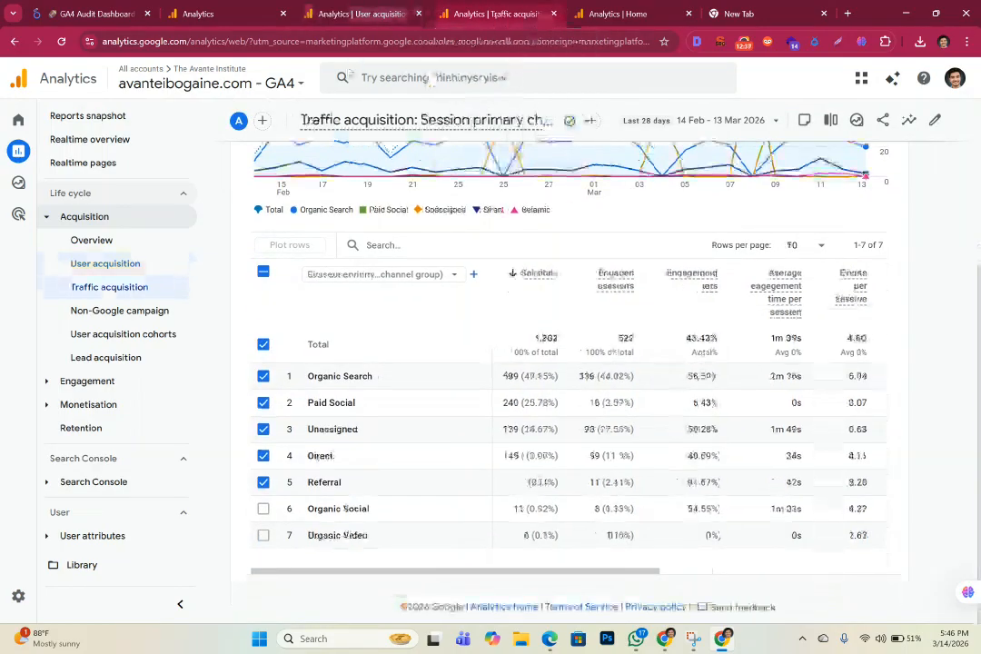
{"action": "left_click", "coordinate": [62, 42]}
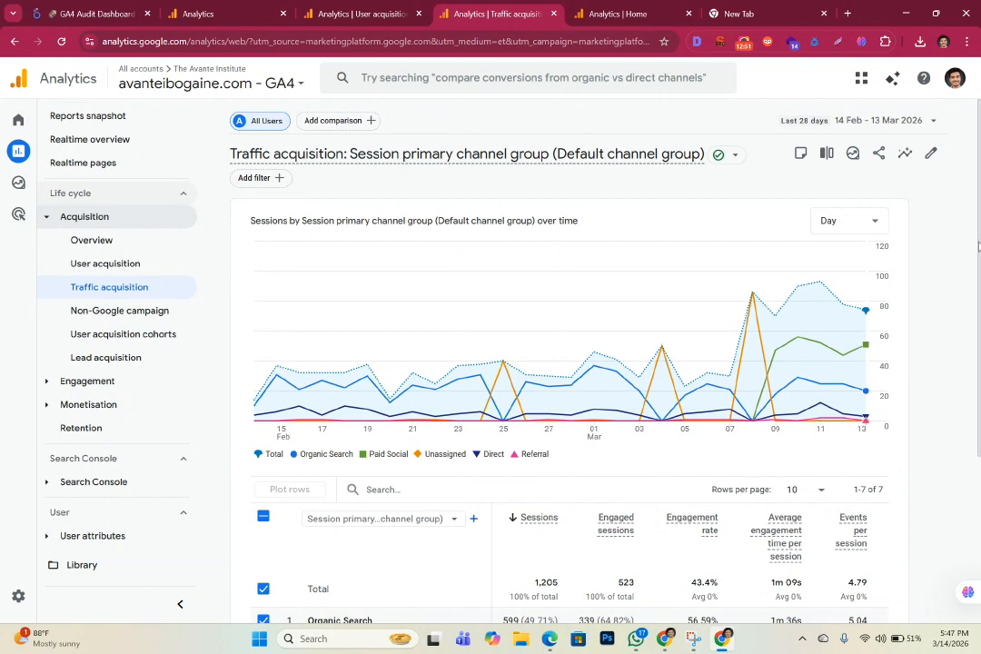
{"action": "scroll", "coordinate": [571, 363], "scroll_direction": "down", "scroll_amount": 2}
{"action": "scroll", "coordinate": [570, 363], "scroll_direction": "down", "scroll_amount": 1}
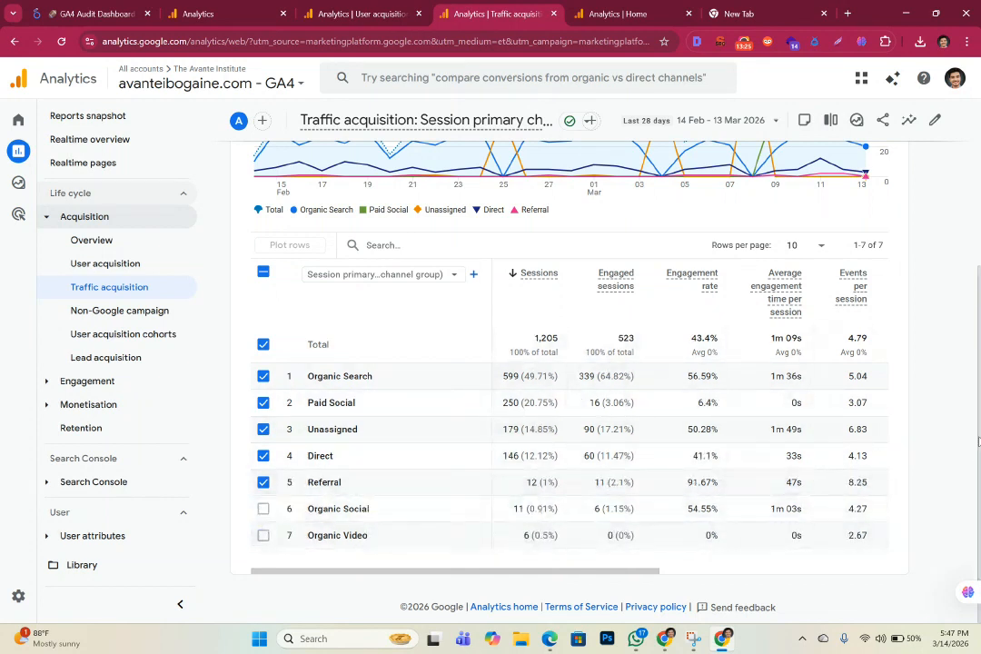
{"action": "scroll", "coordinate": [977, 442], "scroll_direction": "up", "scroll_amount": 3}
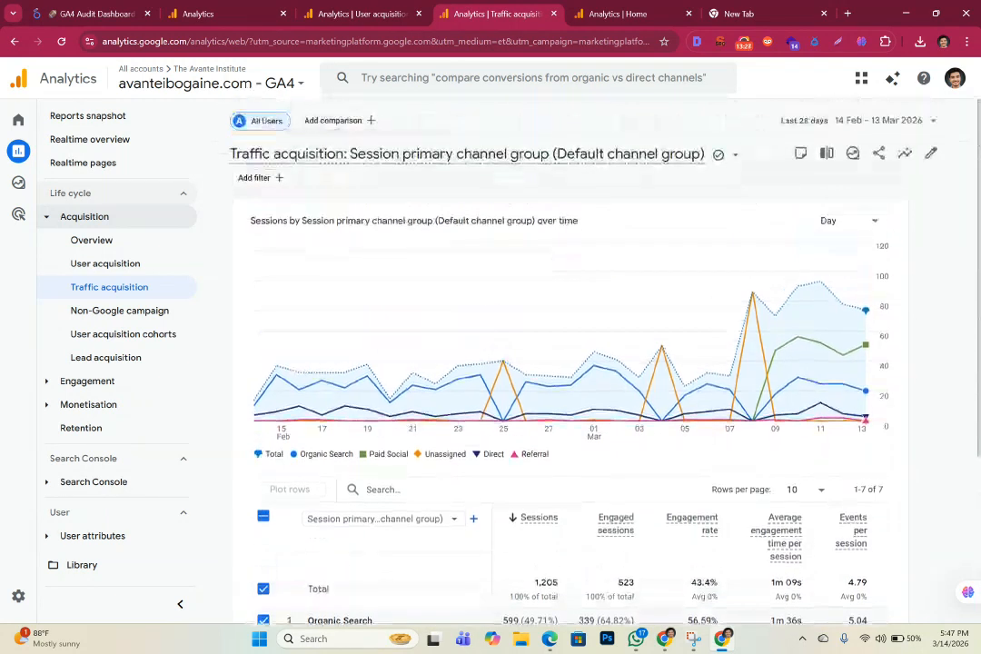
{"action": "scroll", "coordinate": [977, 442], "scroll_direction": "down", "scroll_amount": 3}
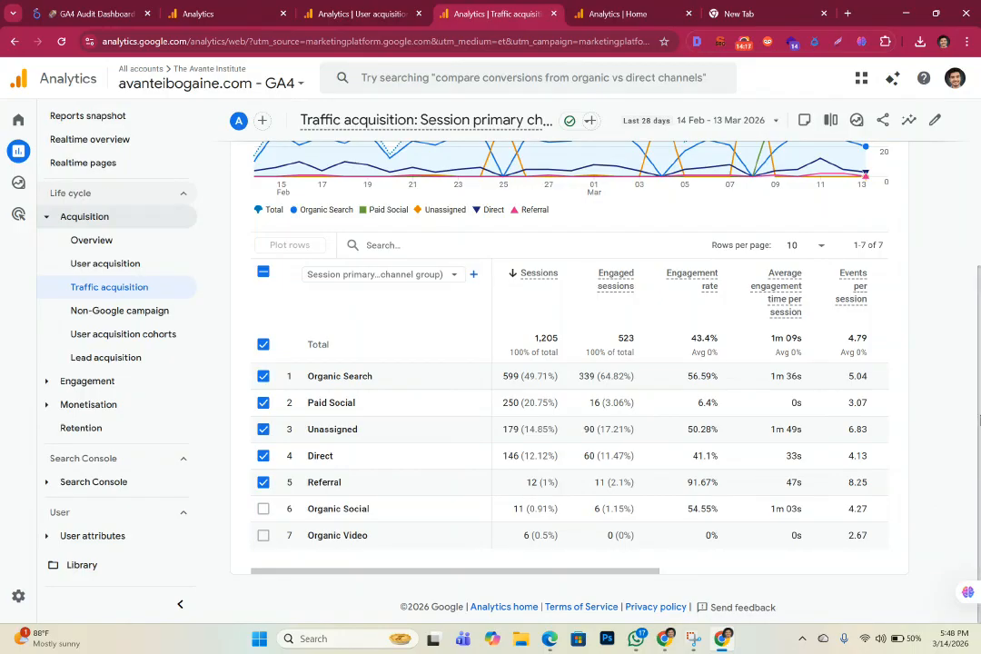
{"action": "scroll", "coordinate": [976, 463], "scroll_direction": "up", "scroll_amount": 3}
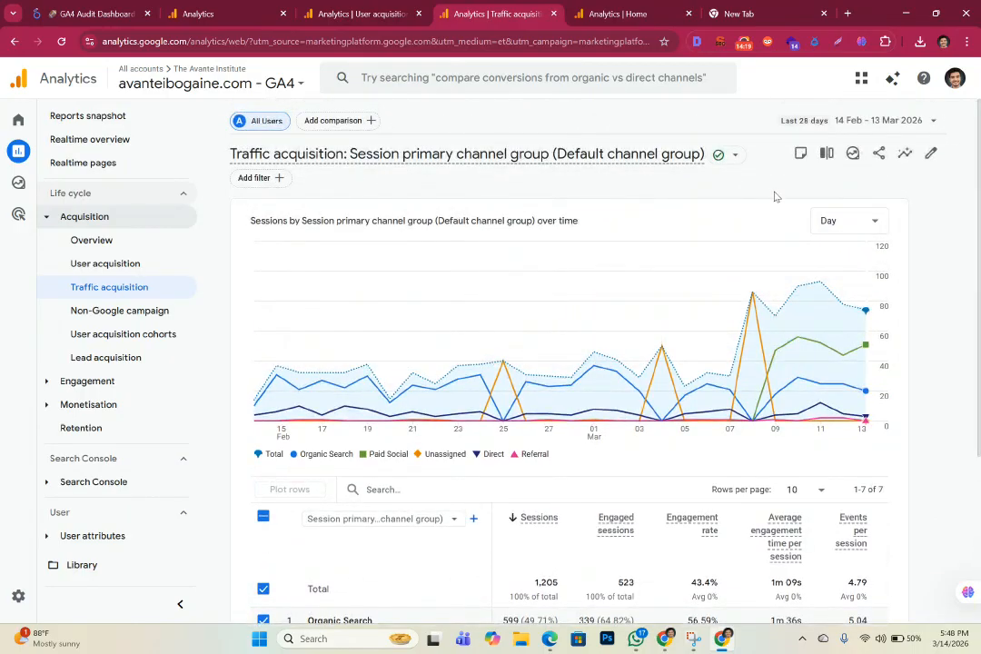